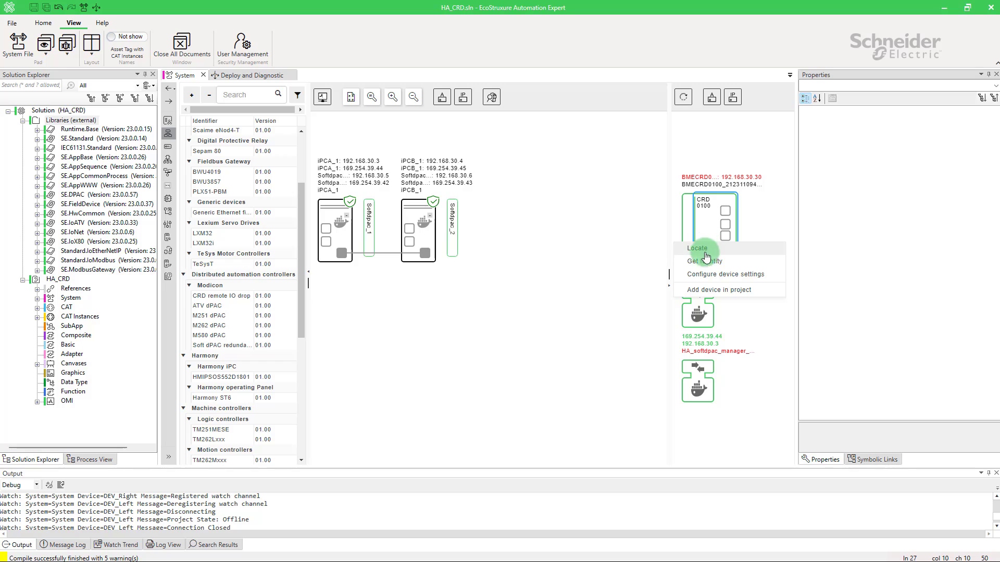
Step: Add the discovered BMECRD0100 device to the project and place it below the two iPC devices on the canvas
left_click(706, 291)
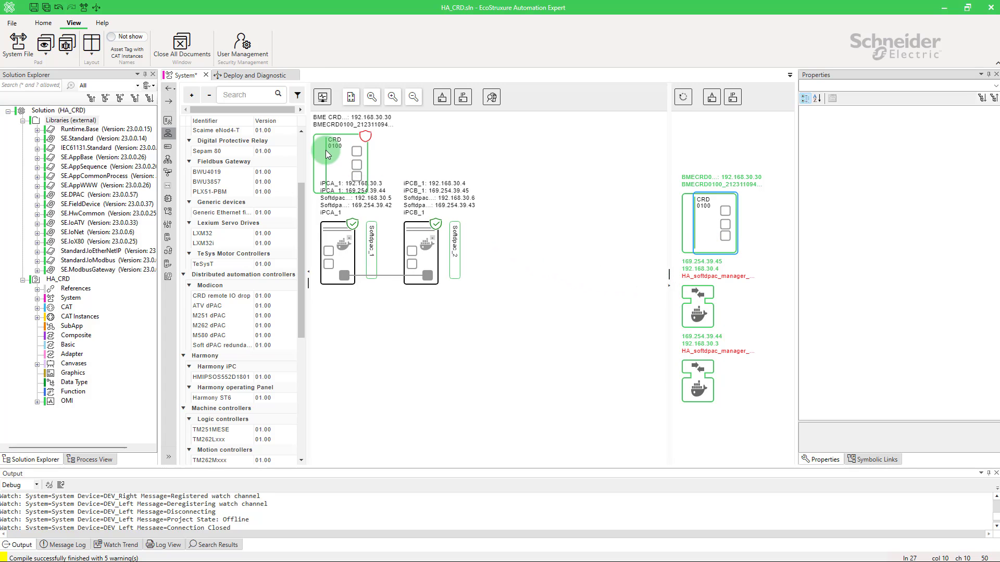
left_click_drag(320, 158, 329, 333)
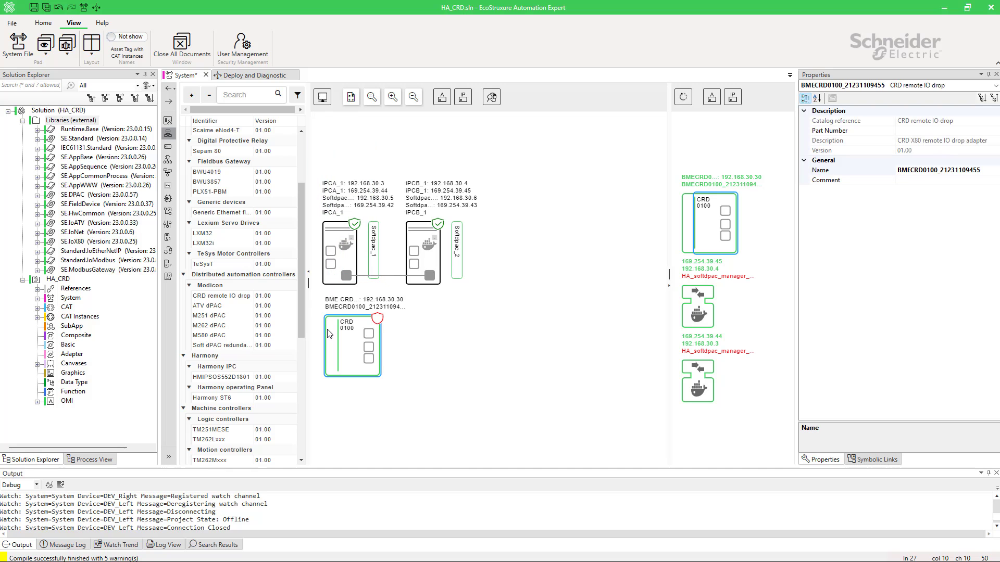
Step: Start the security configuration of the CRD 0100 module and trust its certificate
right_click(352, 342)
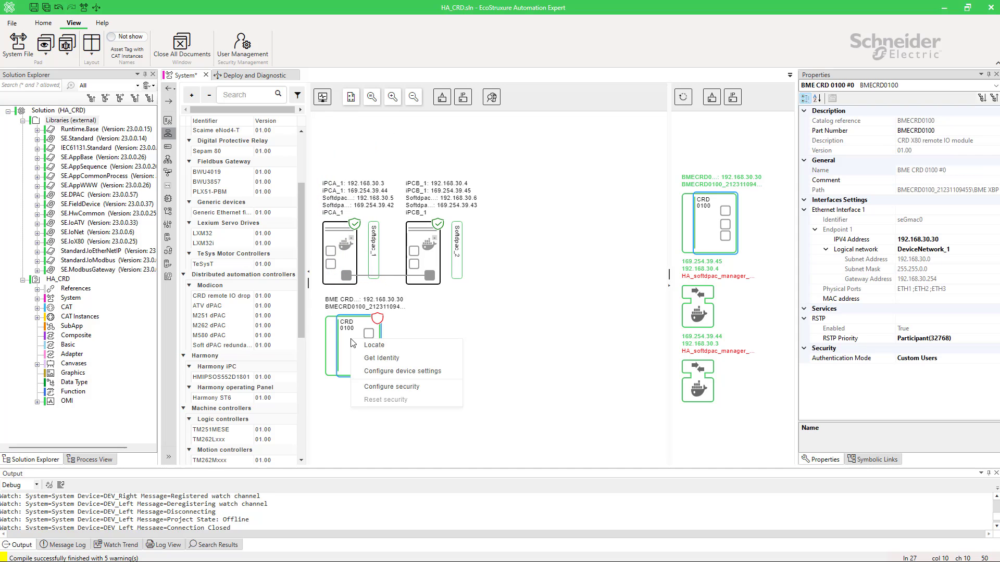
left_click(391, 387)
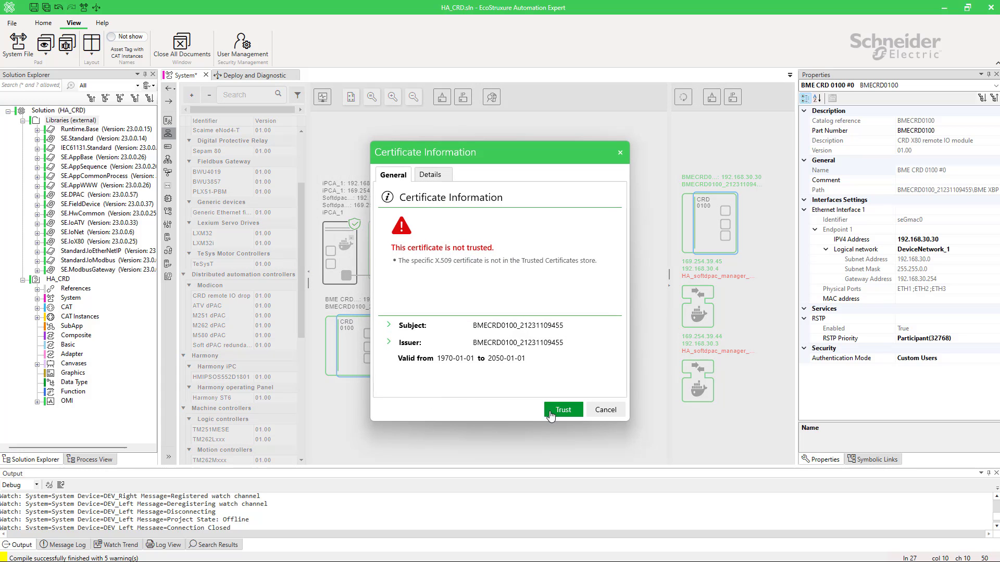
left_click(563, 409)
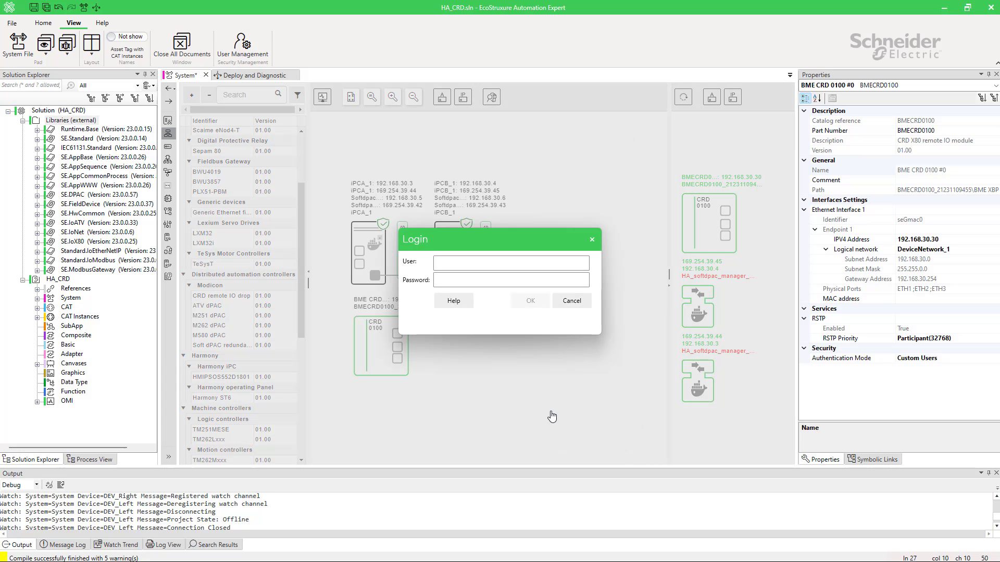
Step: Fill in the device login with user installer and the account password, and check the password as entered
left_click(464, 263)
key("Tab")
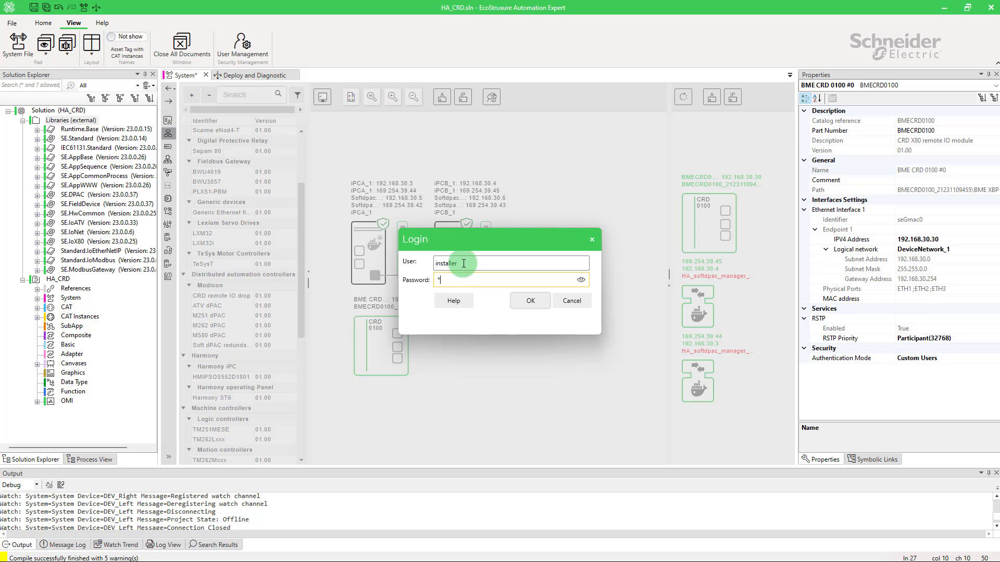
left_click(580, 281)
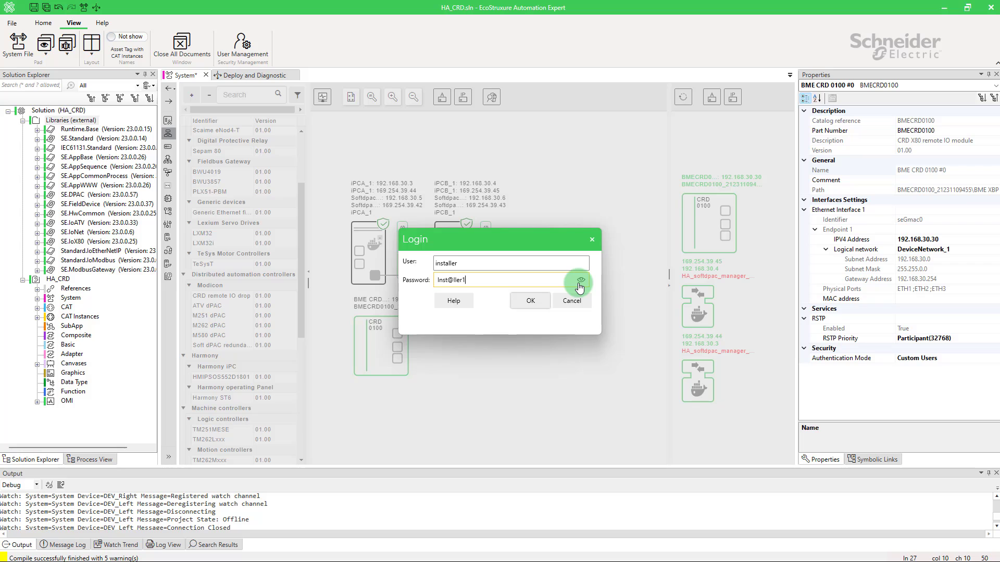
left_click(580, 281)
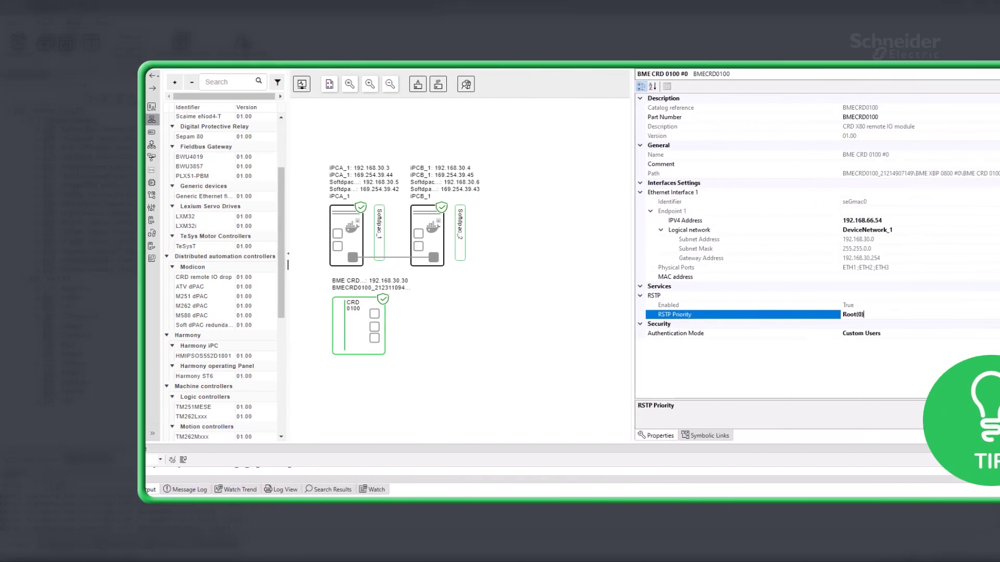
Step: Set the CRD module's RSTP priority to Participant(32768) and apply the changed device settings, accepting the device restart
left_click(993, 315)
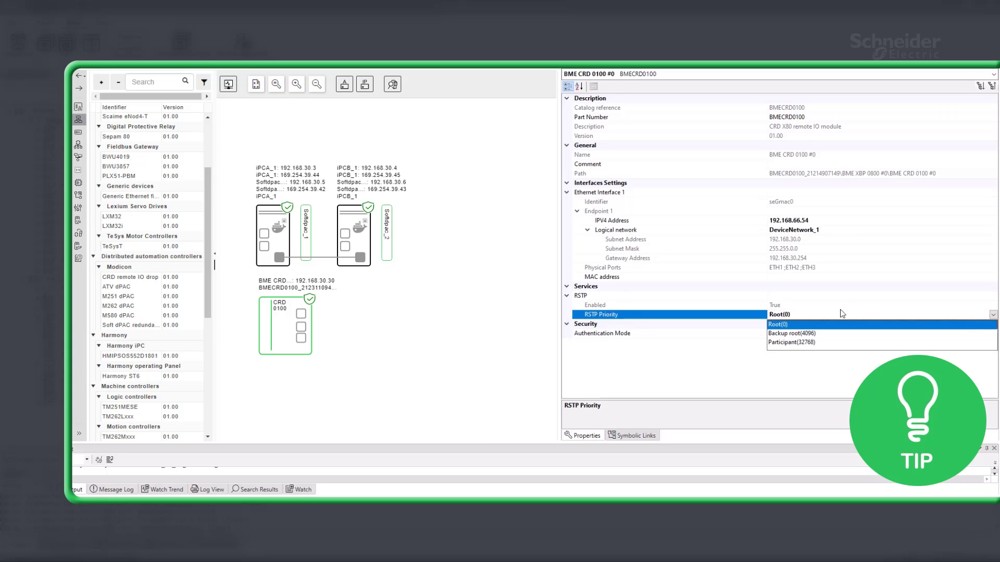
left_click(797, 348)
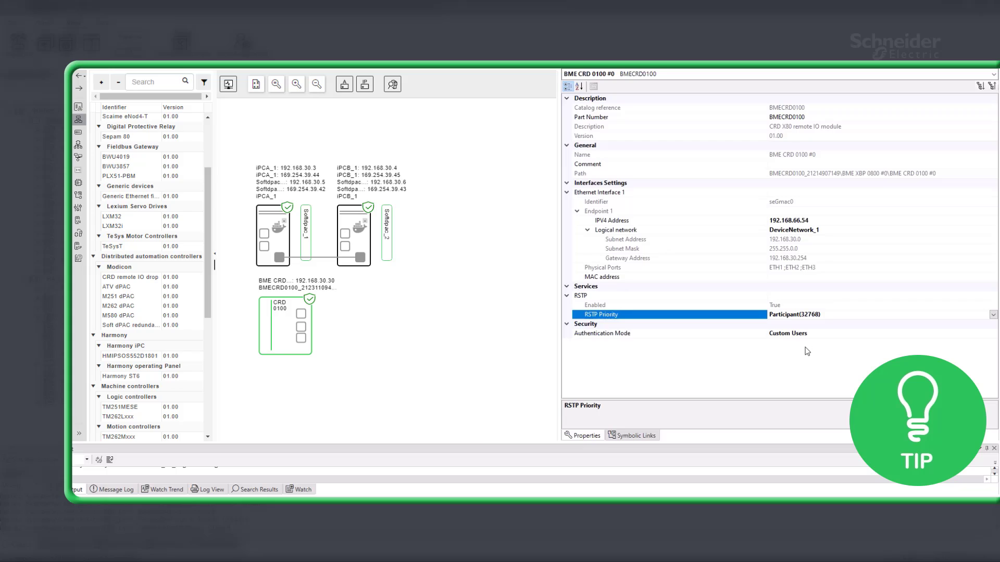
right_click(293, 339)
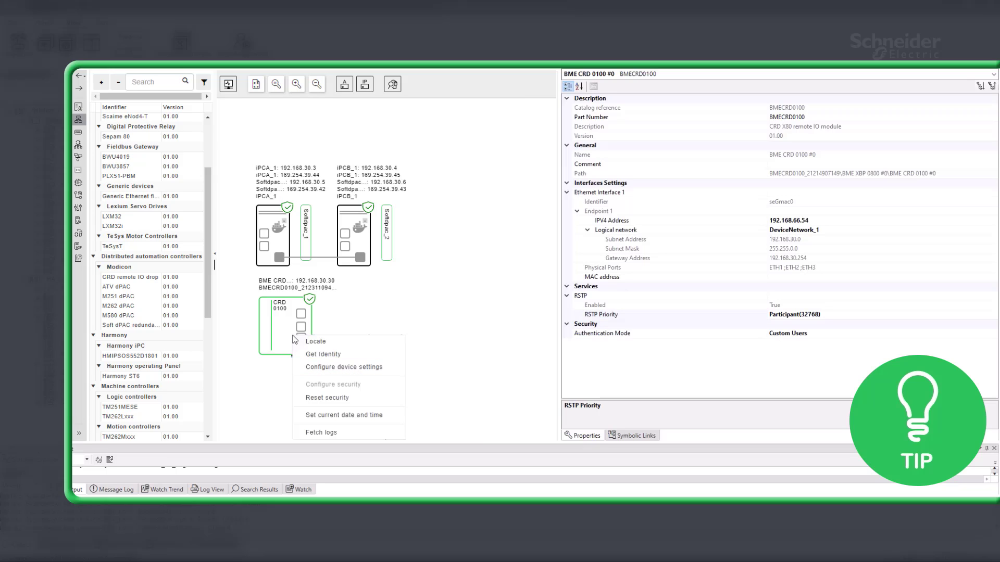
left_click(343, 368)
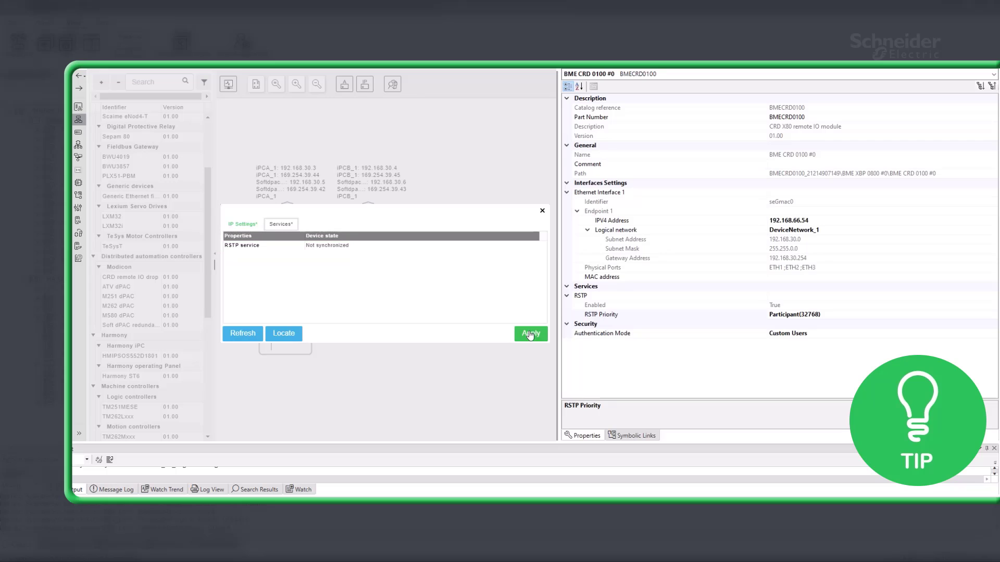
left_click(530, 335)
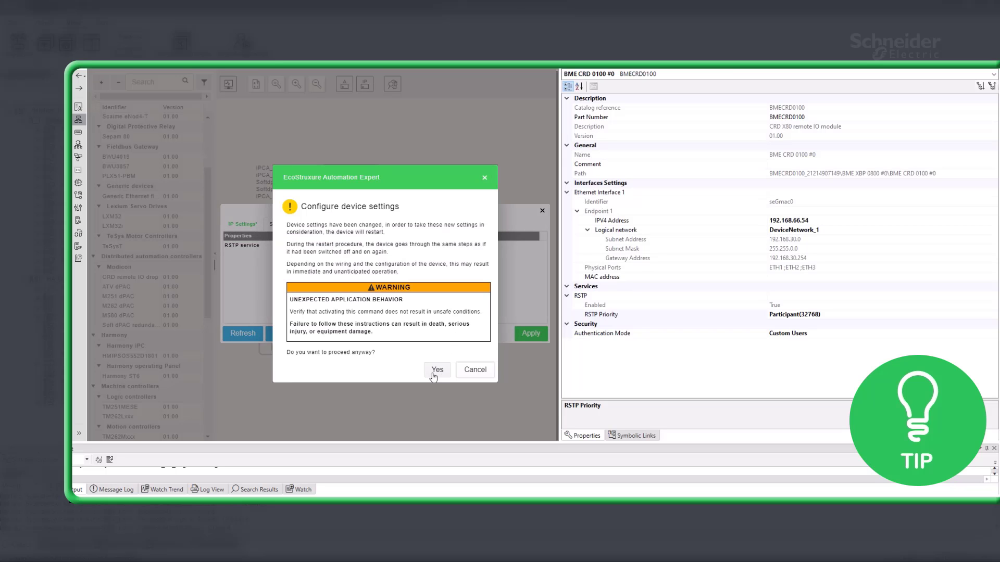
left_click(437, 370)
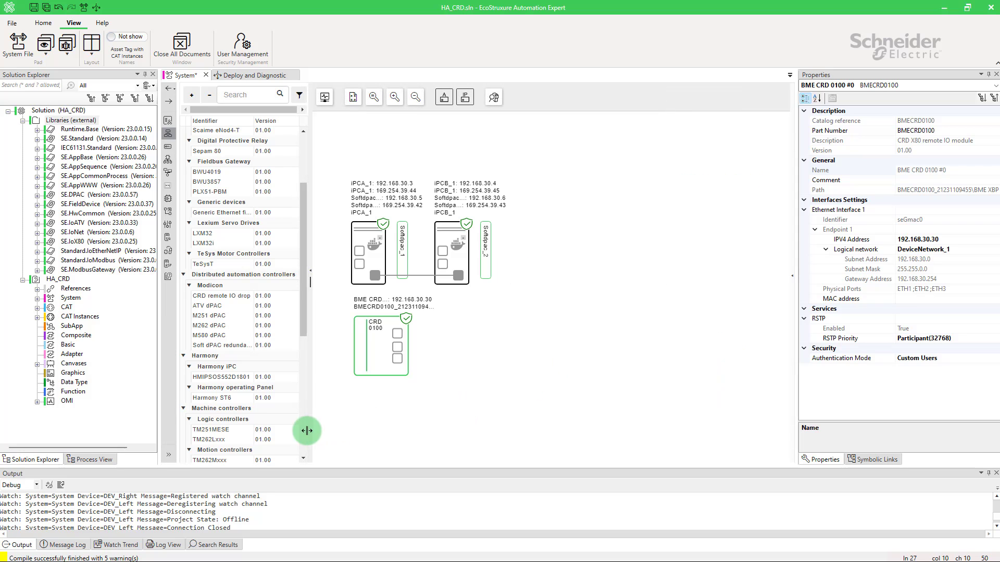
Step: Open the system's hardware configuration and add one SE.HwCommon.BM_RIO bus to resource RES0
left_click(169, 455)
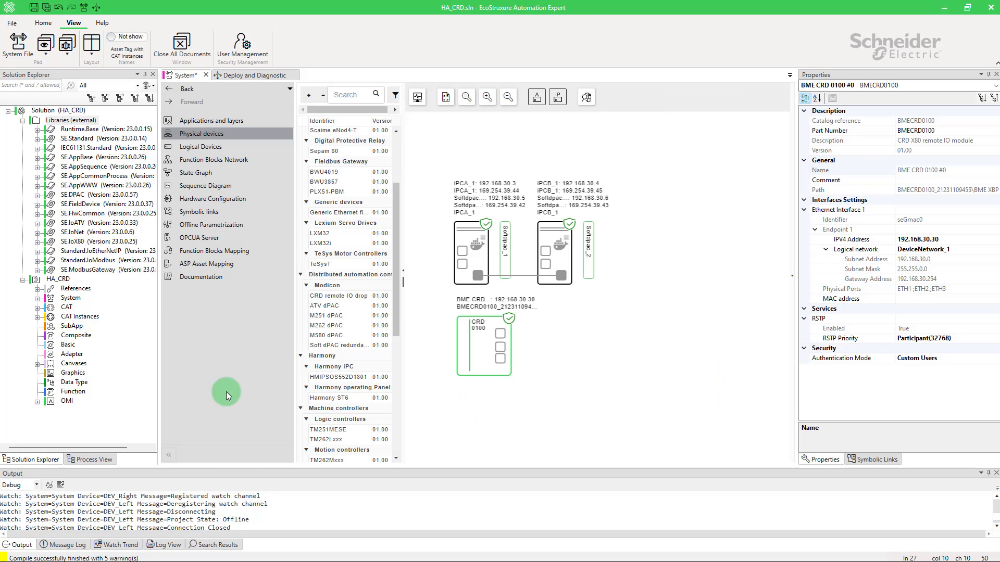
left_click(258, 202)
left_click(170, 454)
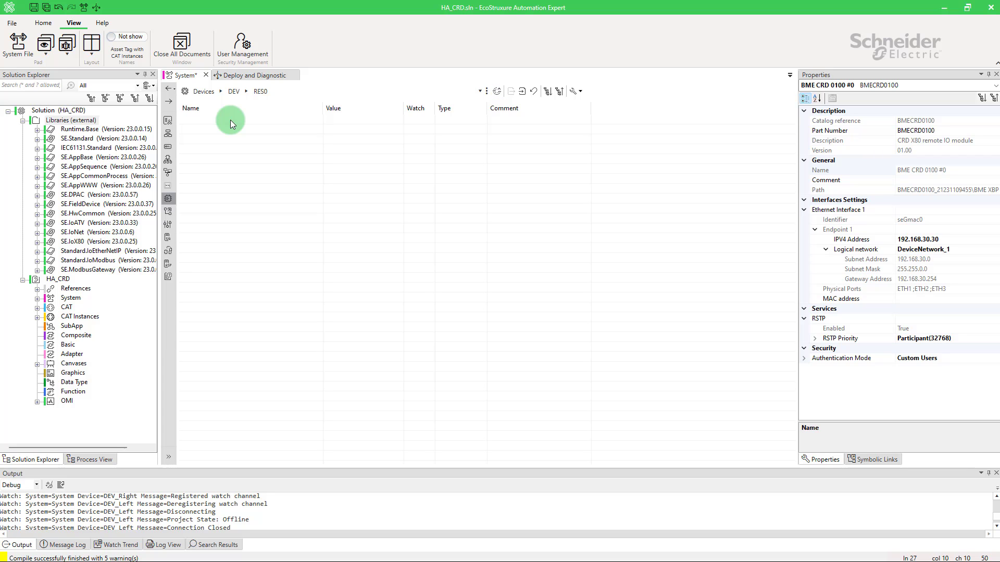
right_click(230, 120)
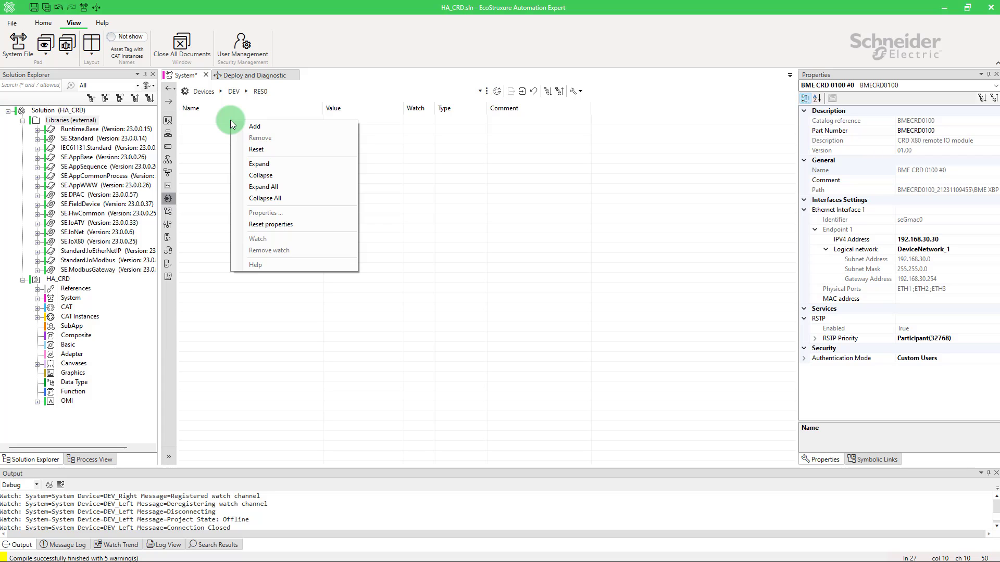
left_click(244, 129)
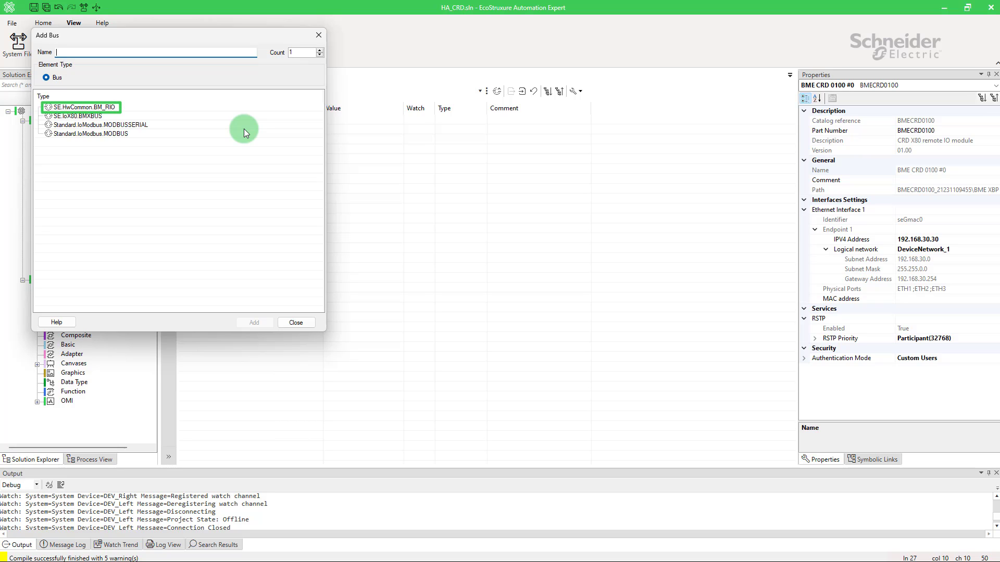
left_click(111, 107)
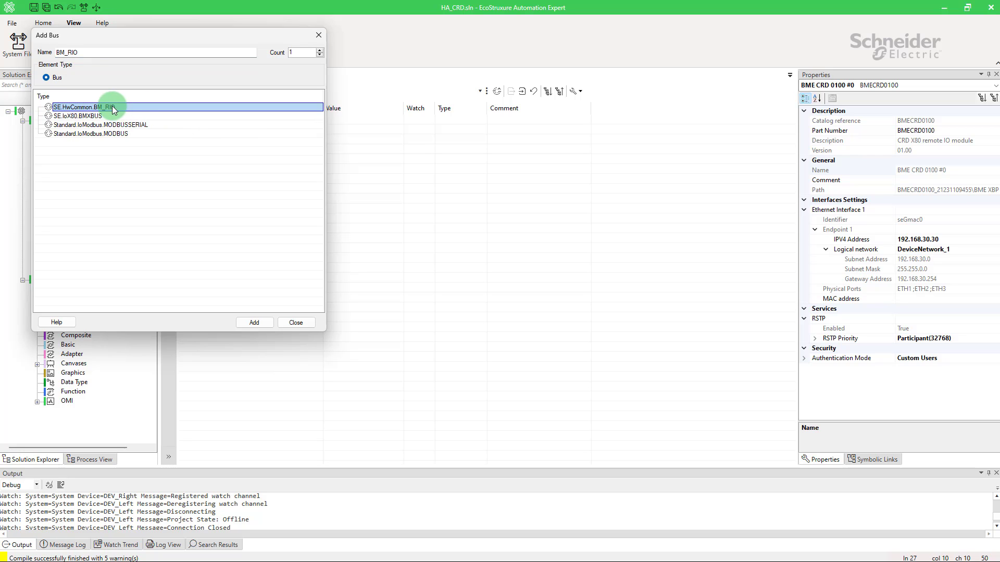
left_click(254, 323)
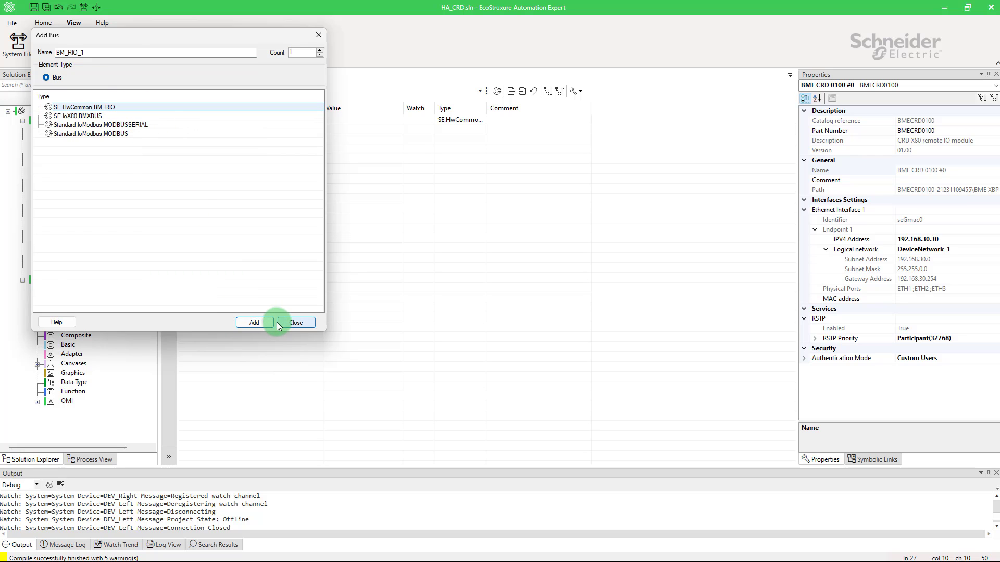
left_click(295, 323)
Step: Add one SE.HwCommon.BC_RIO device under the BM_RIO bus
left_click(214, 119)
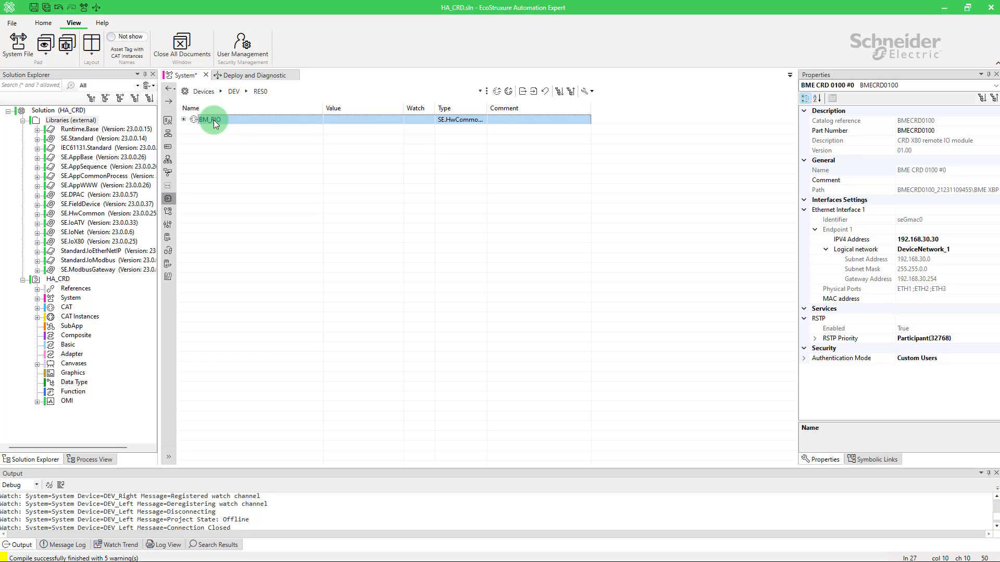
right_click(214, 120)
left_click(222, 127)
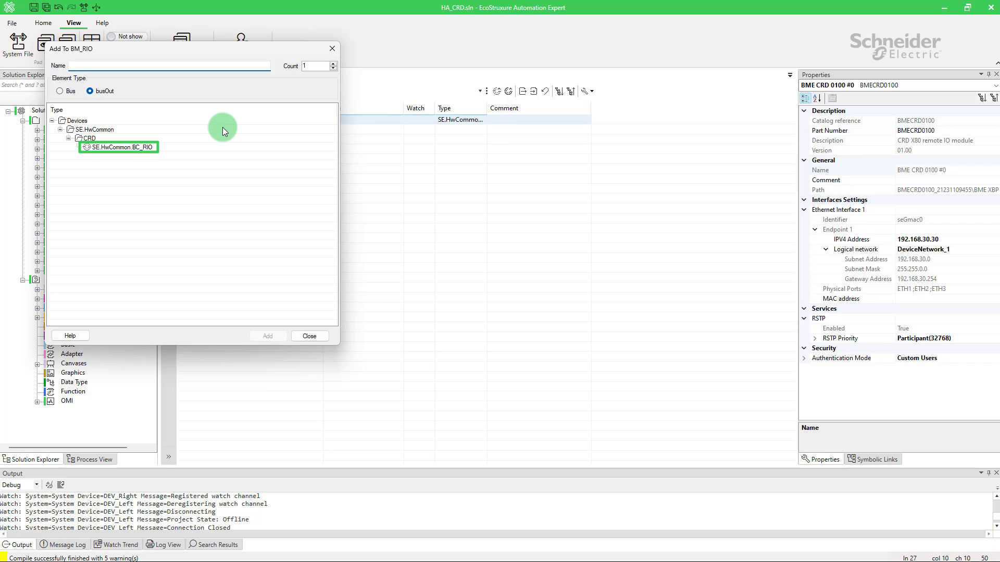
left_click(143, 147)
left_click(268, 336)
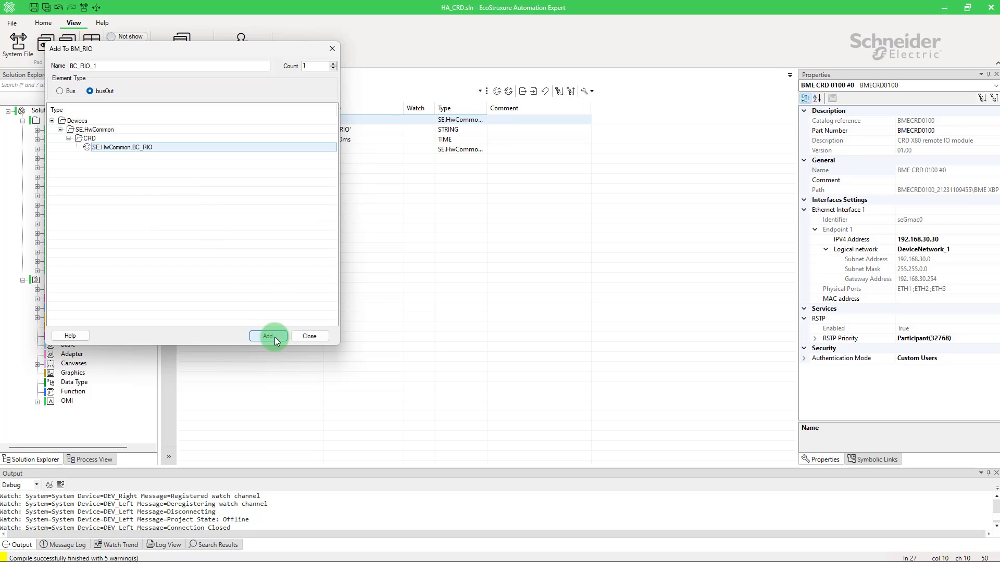
left_click(307, 336)
Step: Set the ipaddress property of BC_RIO to 192.168.30.30
right_click(216, 149)
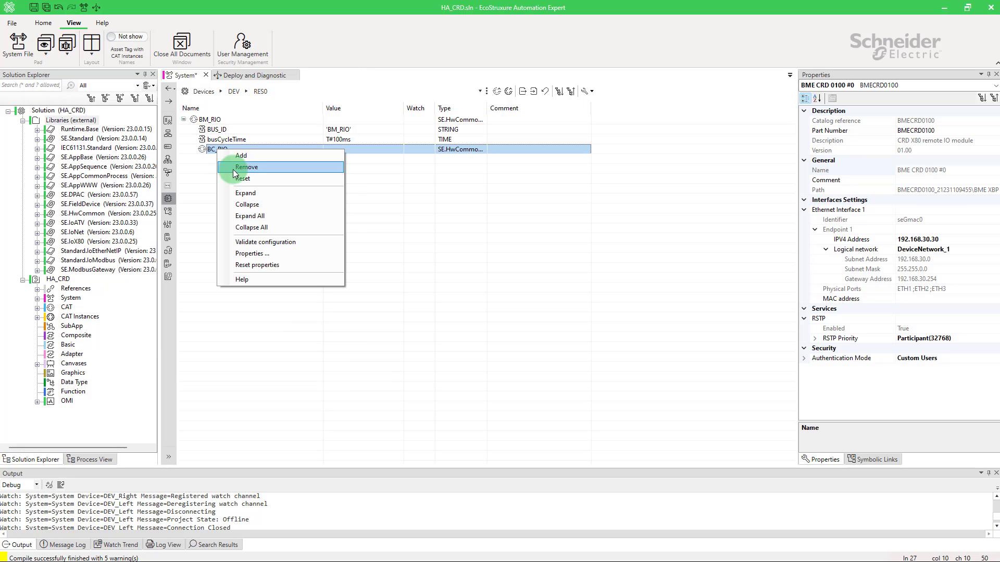
left_click(252, 253)
left_click(529, 137)
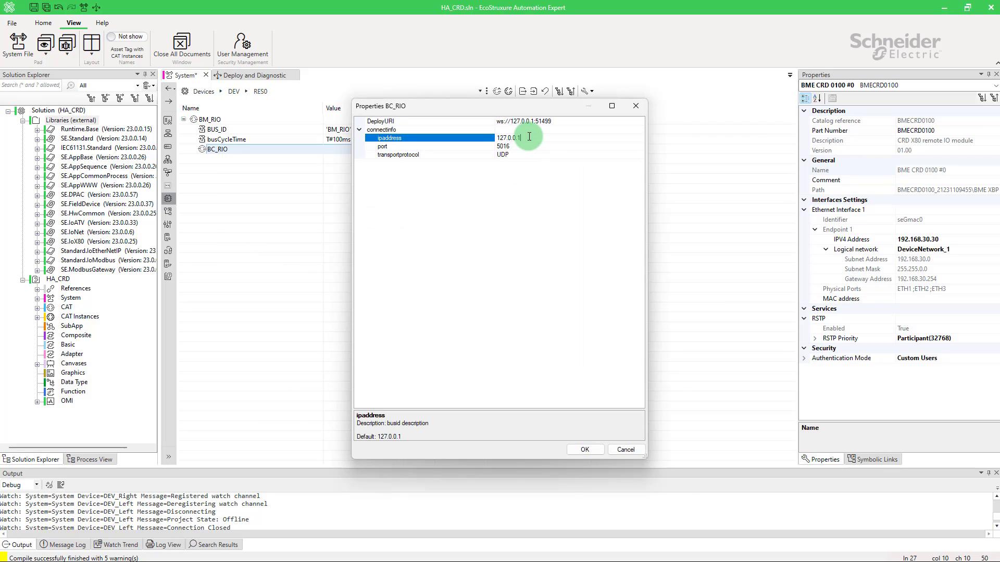
key("BackSpace")
key("BackSpace")
key("BackSpace")
key("BackSpace")
key("BackSpace")
key("BackSpace")
key("BackSpace")
type("192.168.30.3")
Step: Set the DeployURI of BC_RIO to ws://192.168.30.30:51499 and accept the properties
left_click(534, 121)
key("BackSpace")
key("BackSpace")
key("BackSpace")
key("BackSpace")
key("BackSpace")
key("BackSpace")
key("BackSpace")
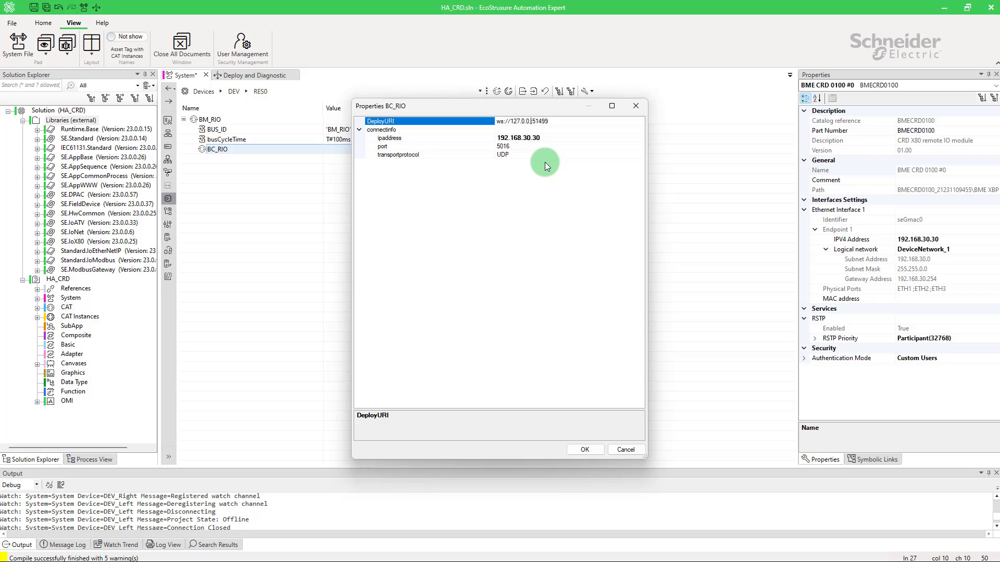
key("BackSpace")
key("BackSpace")
key("BackSpace")
type("192.168.30.30:")
left_click(585, 448)
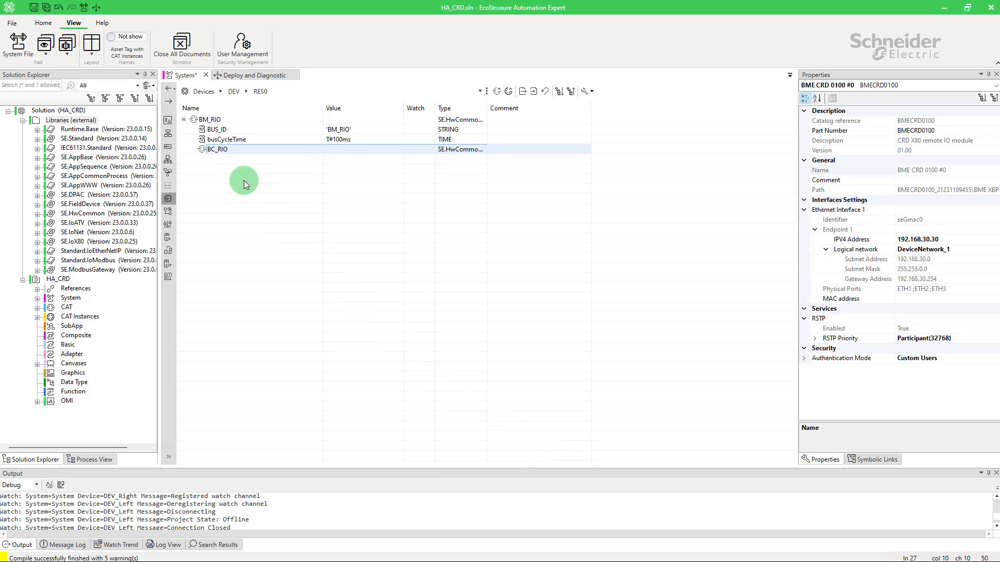
Step: Add an SE.IoX80.BC_RIO_XBUS element of type LocalBusOut to BC_RIO
right_click(228, 149)
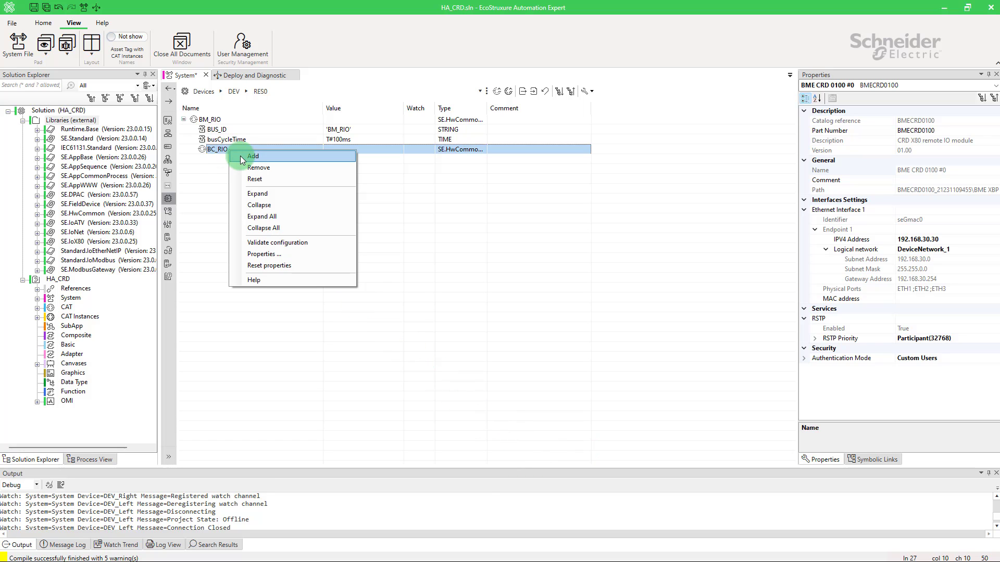
left_click(240, 155)
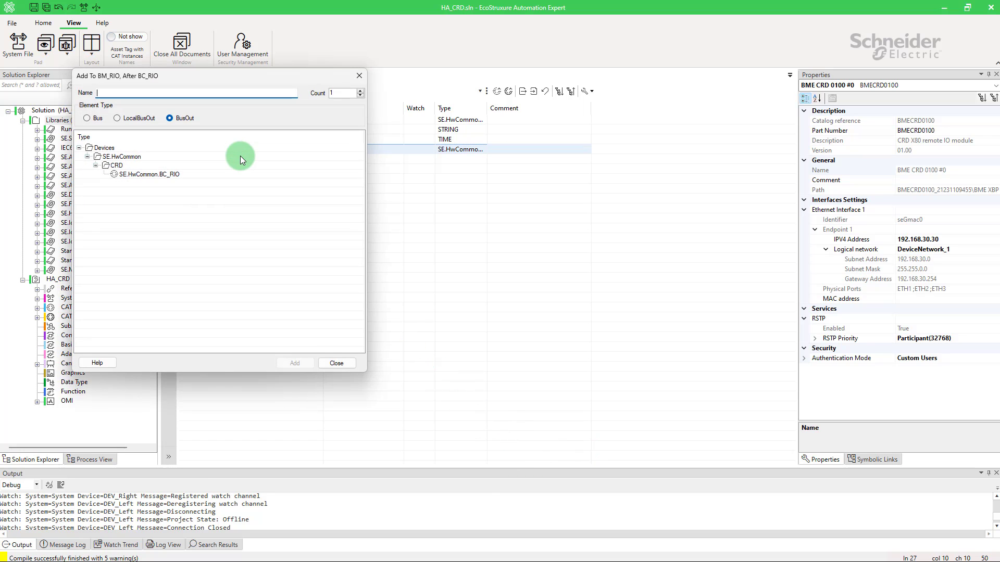
left_click(135, 118)
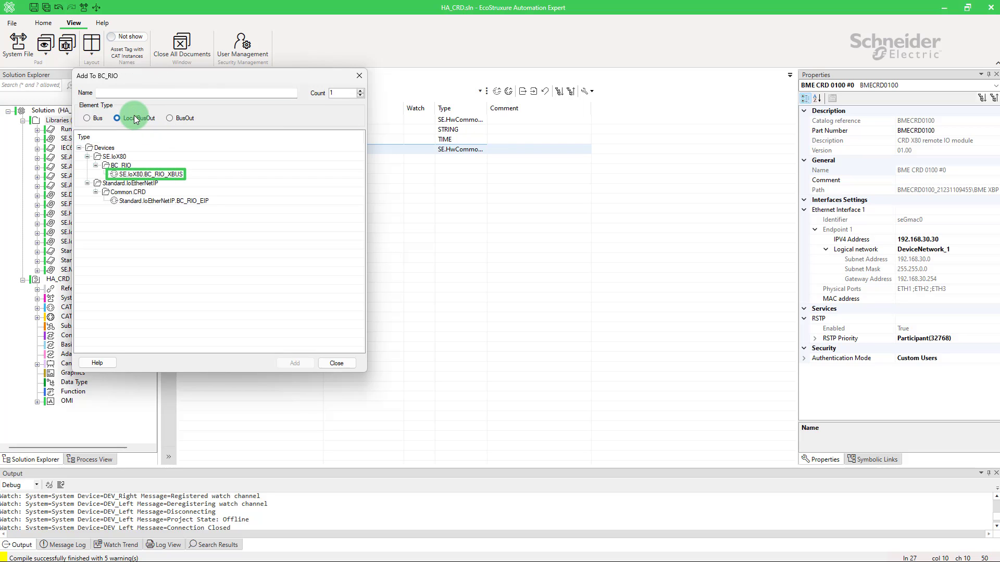
left_click(172, 174)
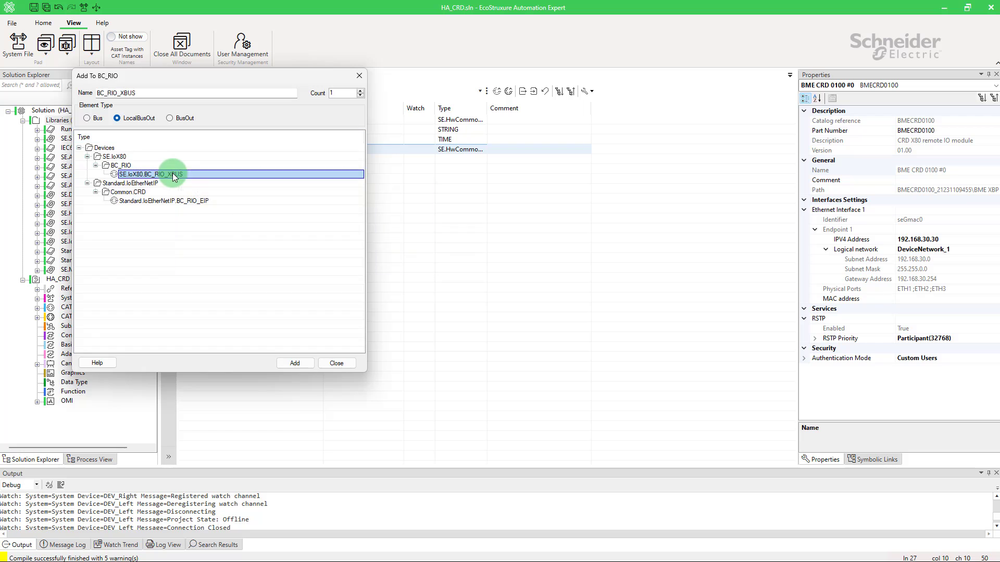
left_click(336, 363)
Step: Expand BC_RIO_XBUS and add an SE.IoX80.BMEXBP0800 backplane to it as an XbusBusOut element
left_click(200, 159)
left_click(229, 160)
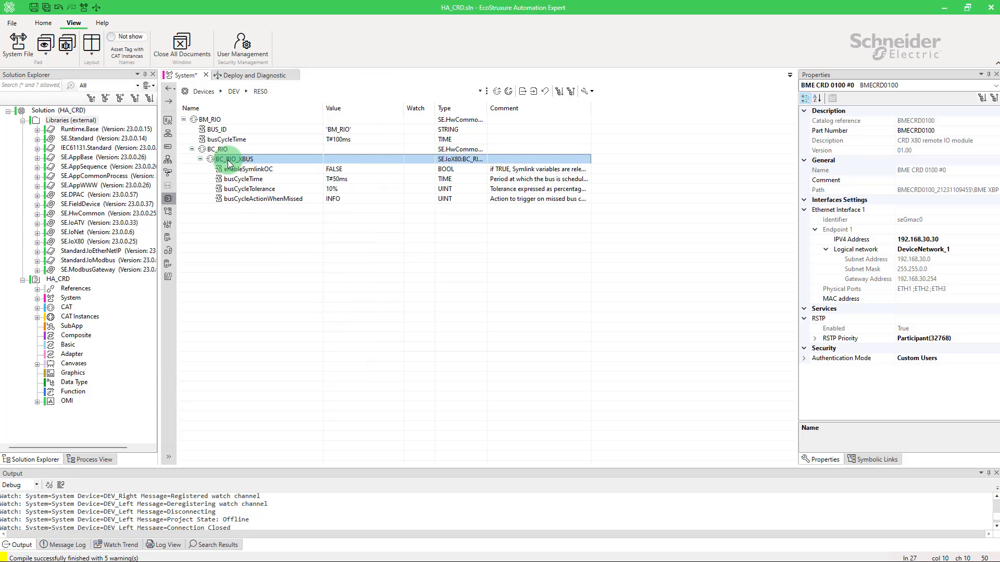
right_click(229, 164)
left_click(236, 166)
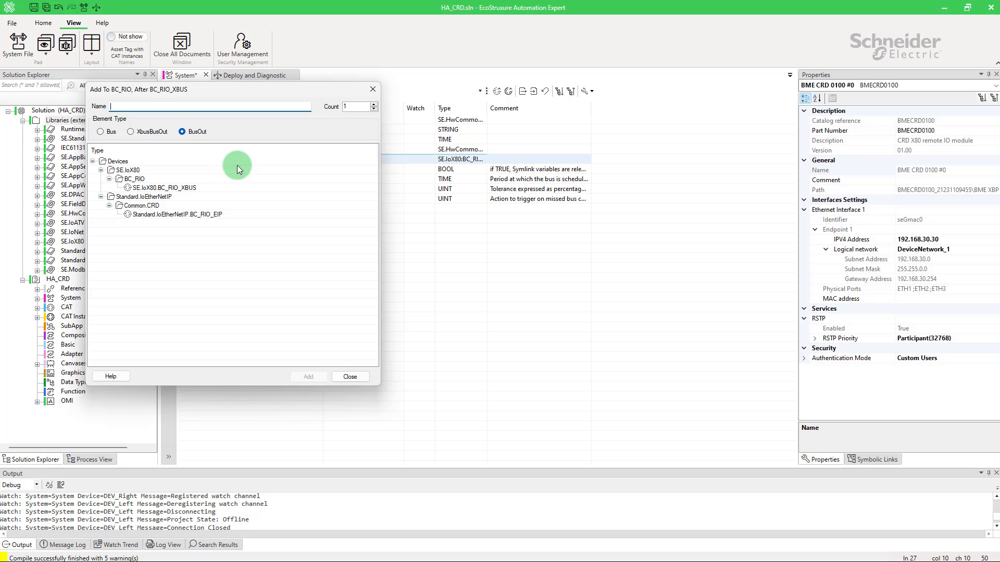
left_click(148, 132)
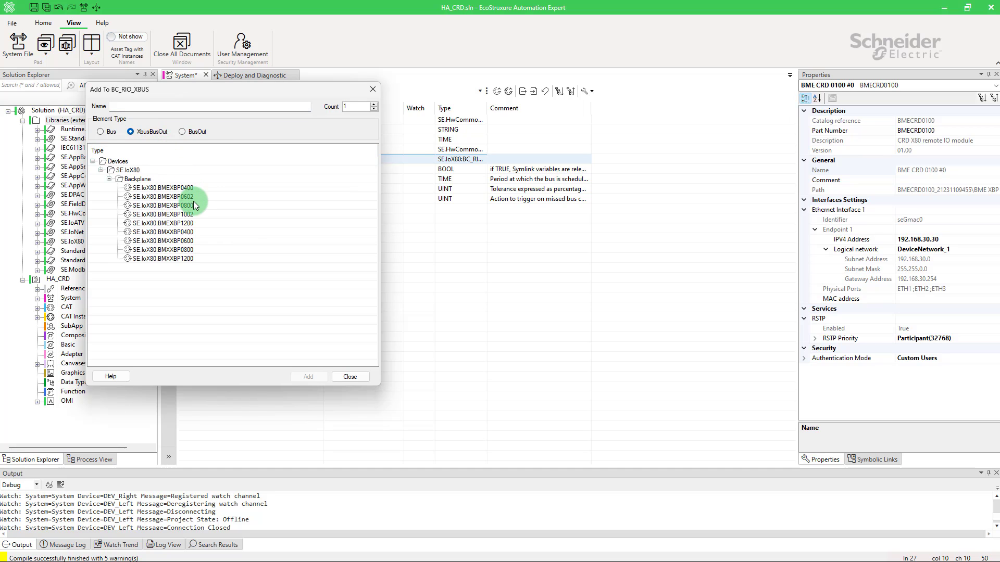
left_click(195, 205)
left_click(307, 376)
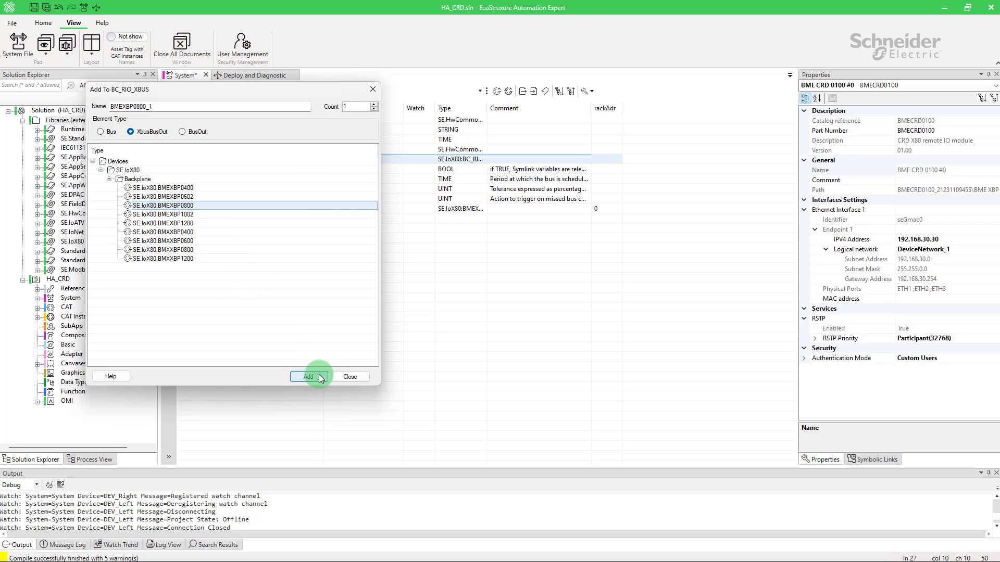
Step: Add an SE.IoX80.BMXCPS3500 power supply module to the BMEXBP0800 backplane
left_click(340, 375)
right_click(243, 209)
left_click(251, 213)
scroll(270, 178, "down", 1)
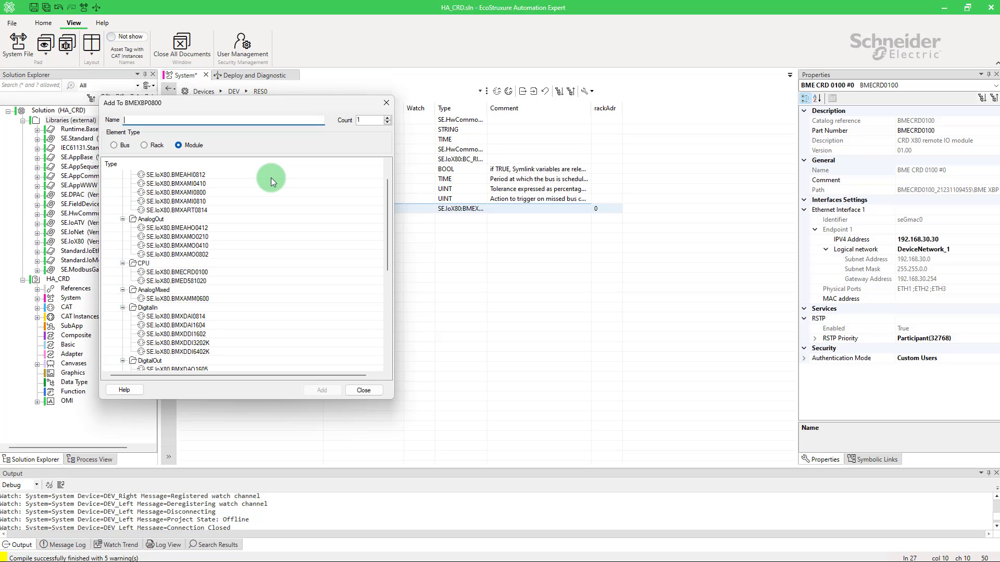
scroll(271, 178, "down", 7)
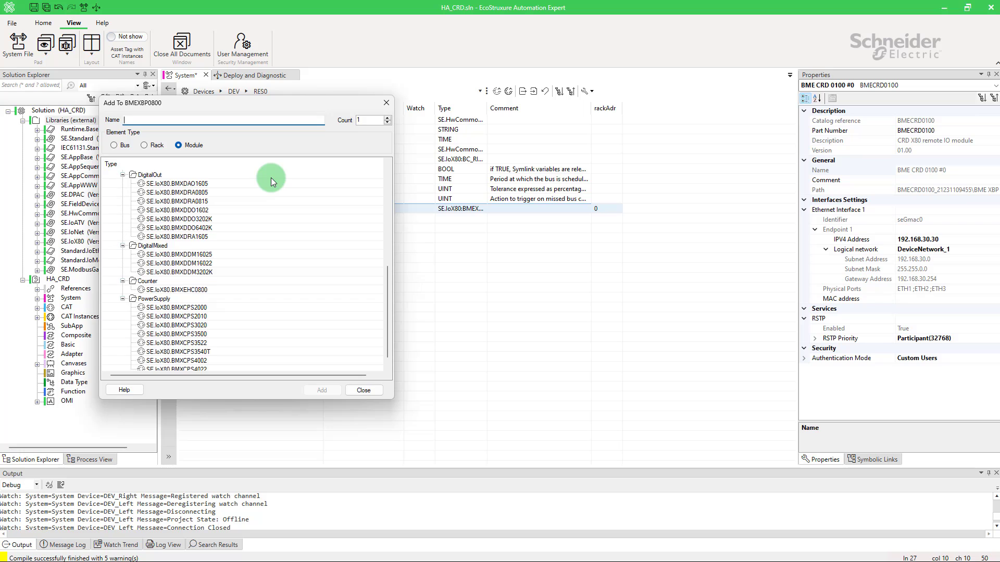
scroll(271, 177, "down", 1)
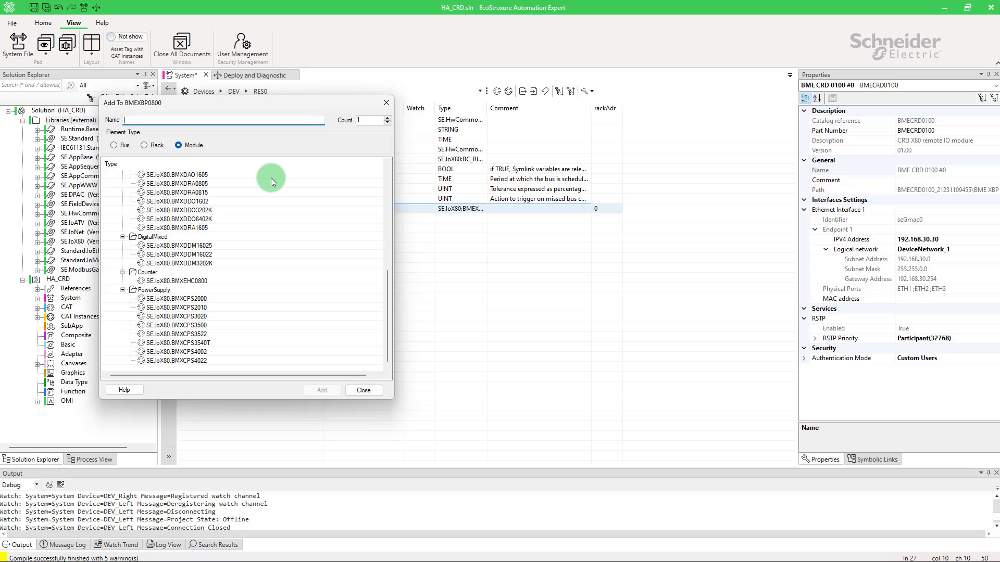
double_click(211, 327)
Step: Add the SE.IoX80.BMECRD0100 CPU module to the BMEXBP0800 backplane
scroll(223, 283, "up", 3)
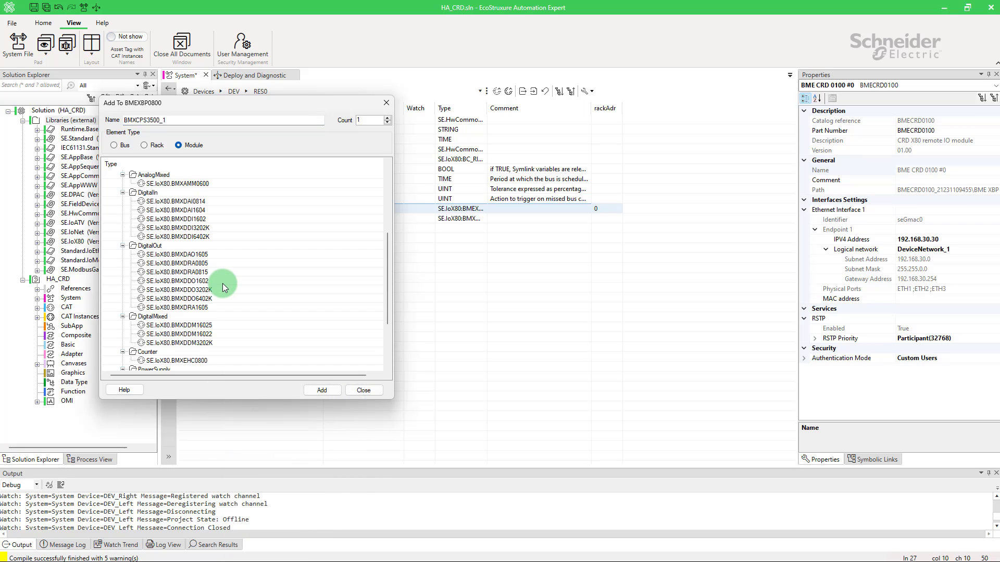
scroll(223, 283, "up", 2)
left_click(204, 210)
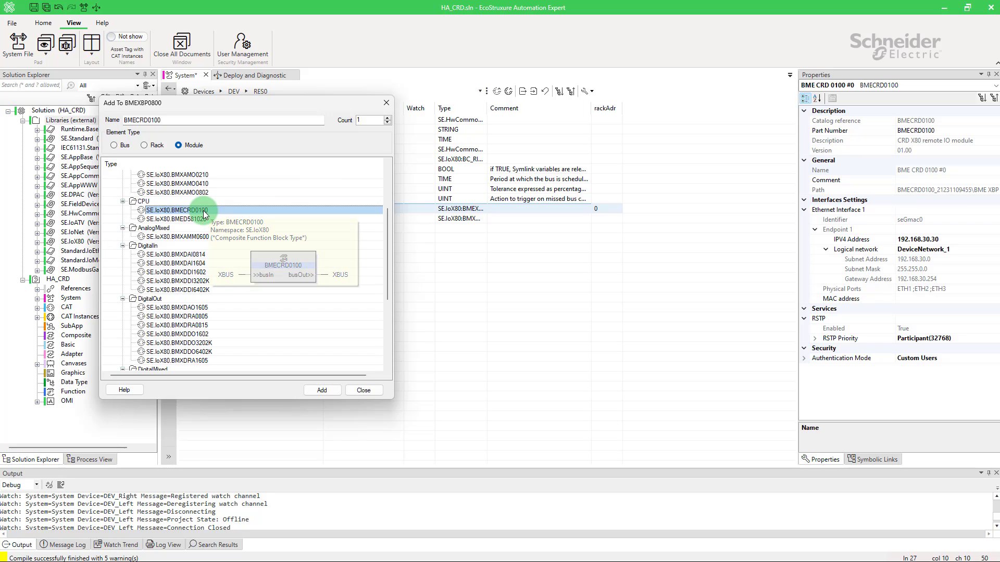
double_click(204, 213)
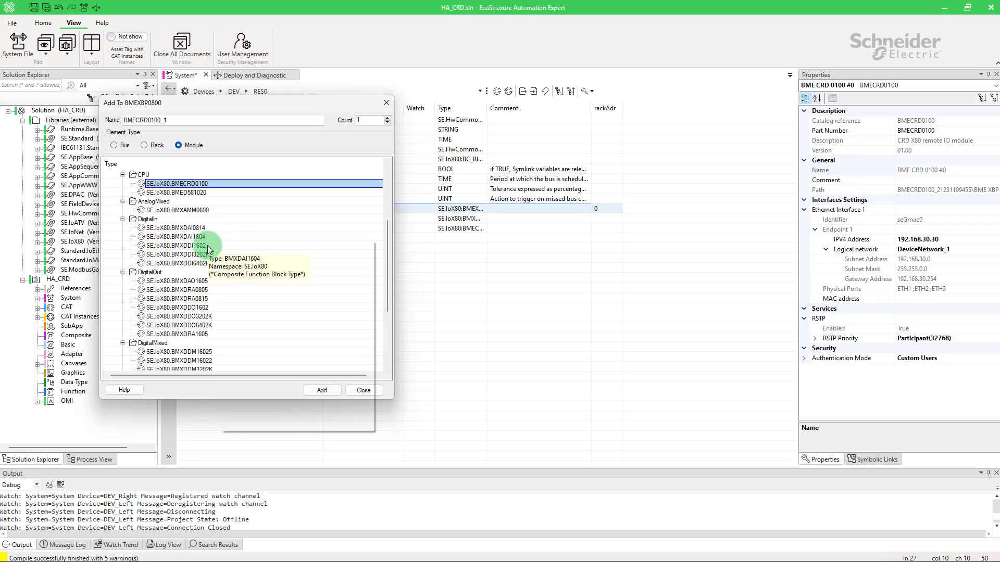
Step: Add an SE.IoX80.BMXDDI1602 digital input module and an SE.IoX80.BMXDDO1602 digital output module to the backplane
double_click(207, 245)
double_click(232, 307)
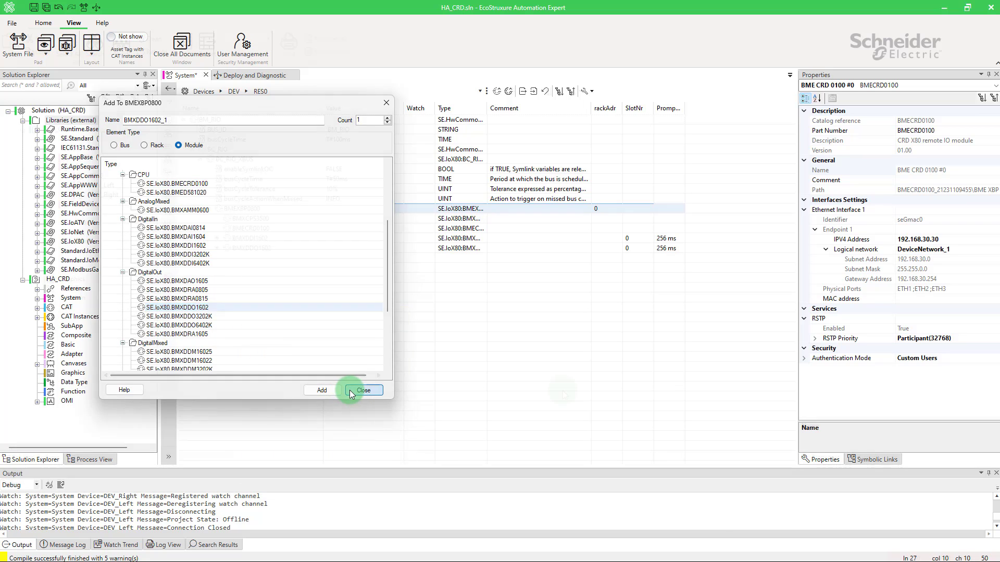
left_click(364, 390)
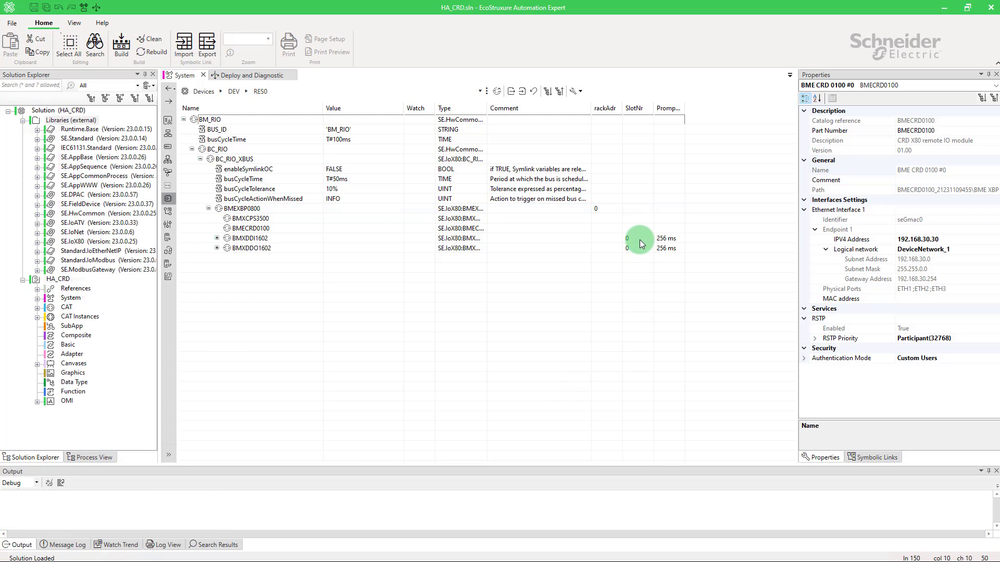
Step: Set the SlotNr of BMXDDI1602 to 2 and of BMXDDO1602 to 3
double_click(640, 239)
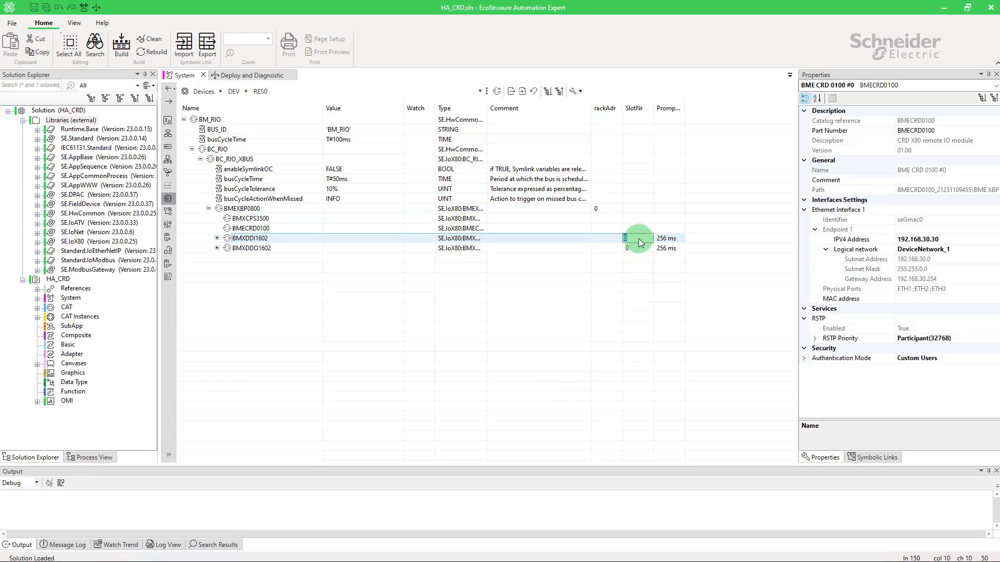
type("2")
left_click(634, 249)
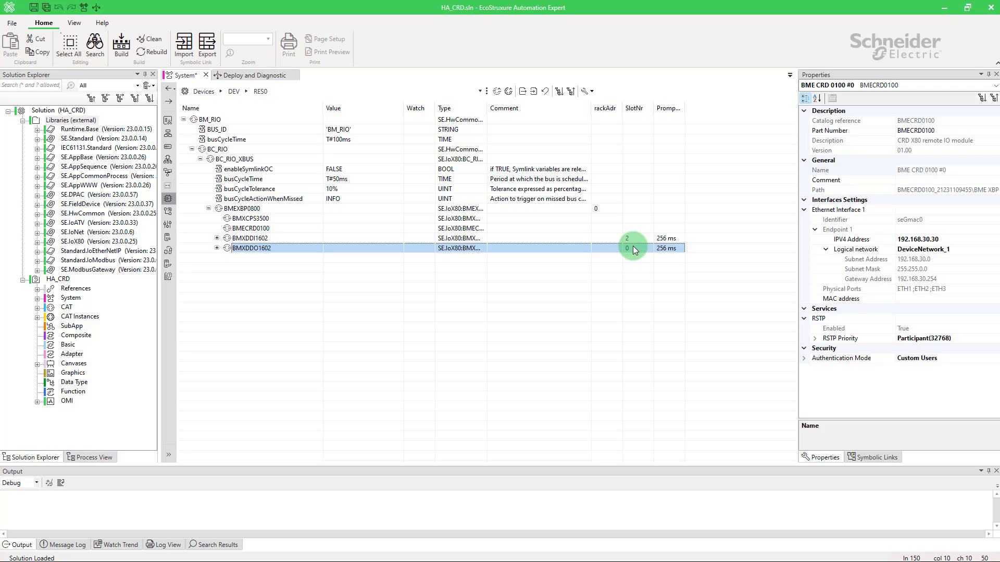
left_click(634, 248)
type("3")
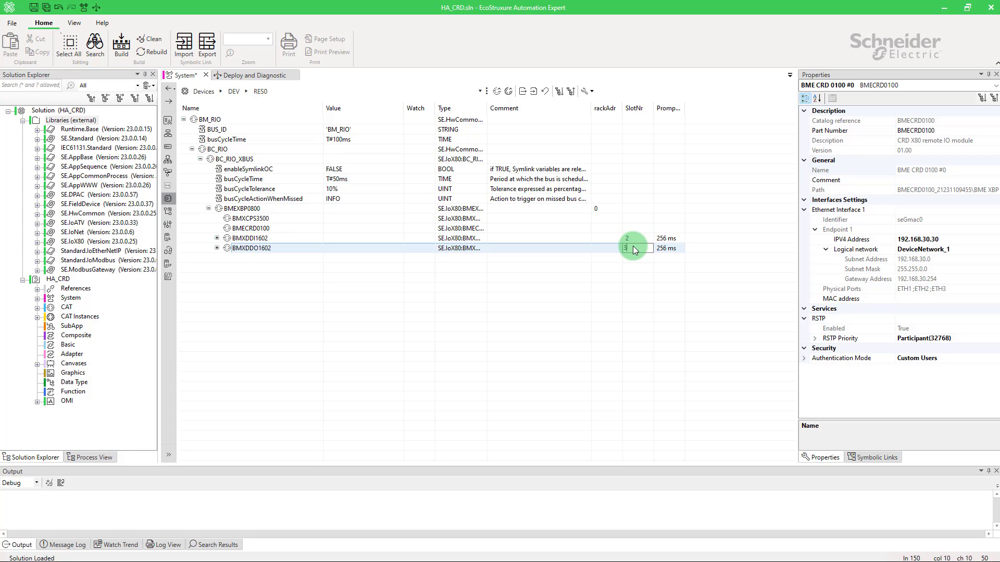
key("Return")
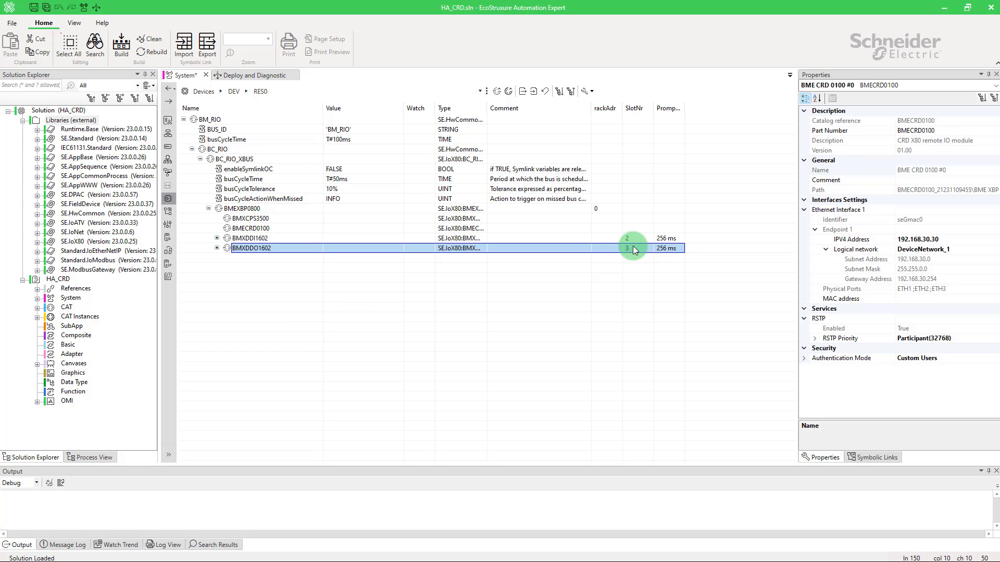
Step: Link the symbolic links value111 to value114 to outputs DO00 to DO03 of BMXDDO1602 and save the system
left_click(217, 249)
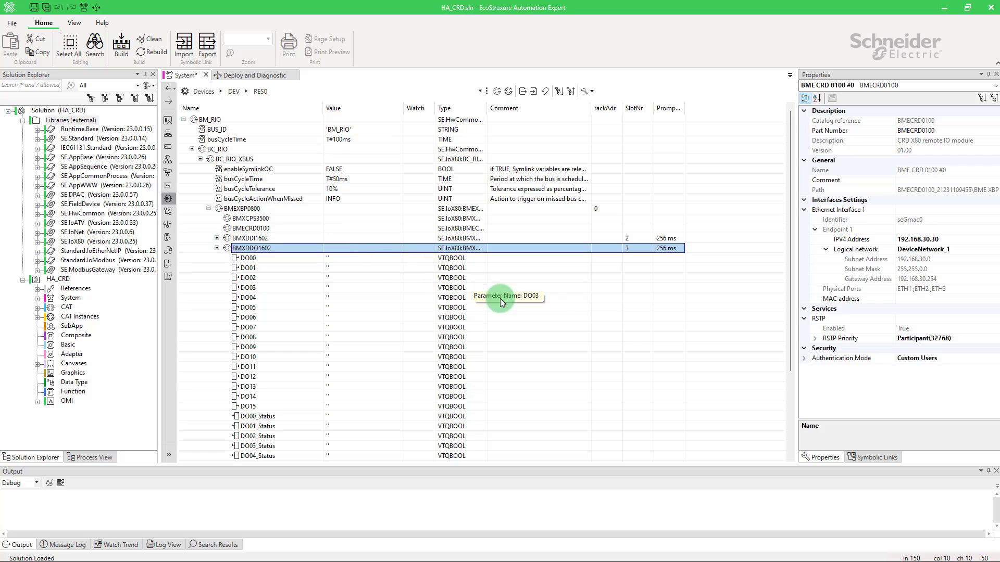
left_click(863, 458)
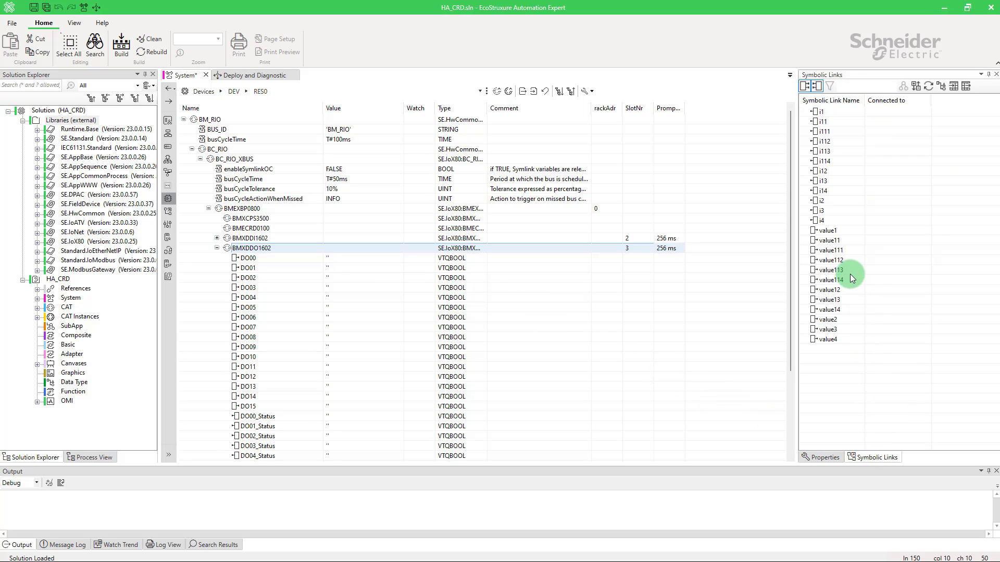
left_click_drag(845, 251, 358, 257)
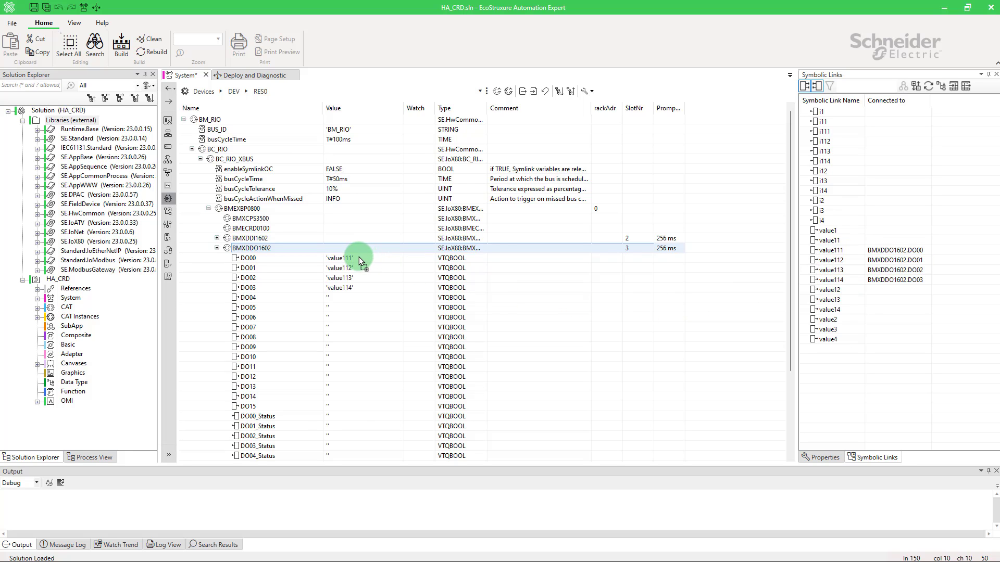
key("ctrl+s")
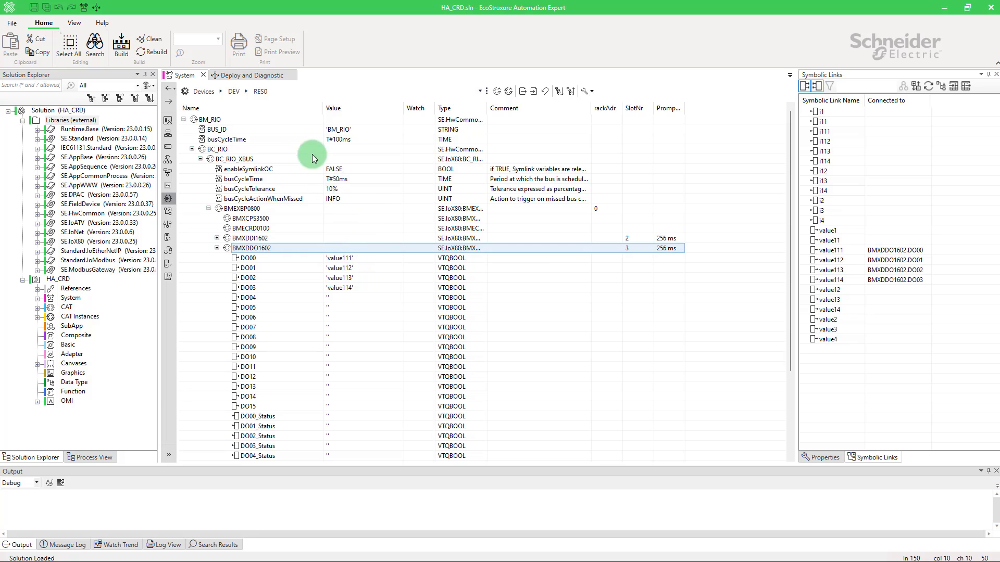
Step: Select the DEV device with both controllers in Deploy and Diagnostic and compile it
left_click(267, 75)
left_click(165, 143)
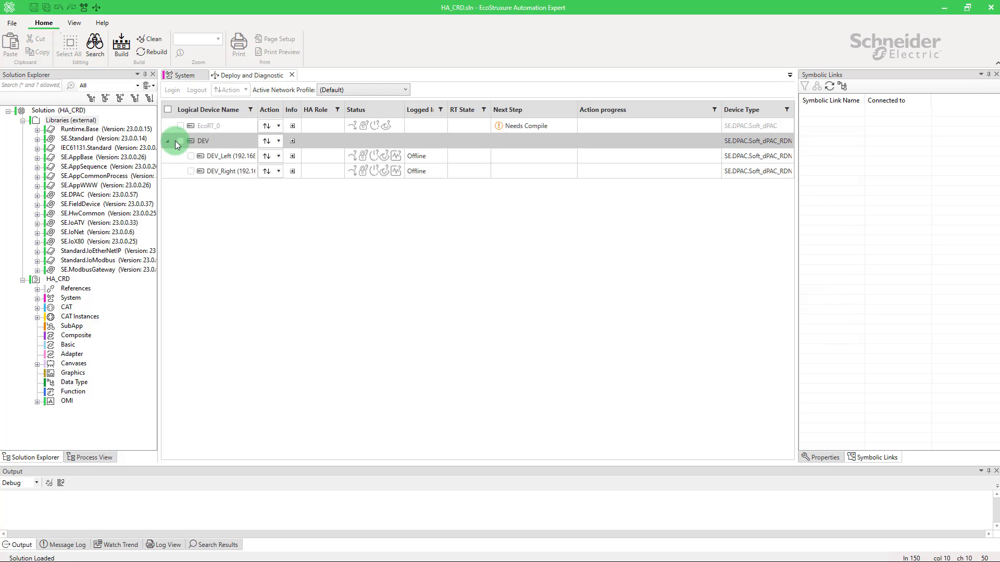
left_click(180, 140)
left_click(266, 143)
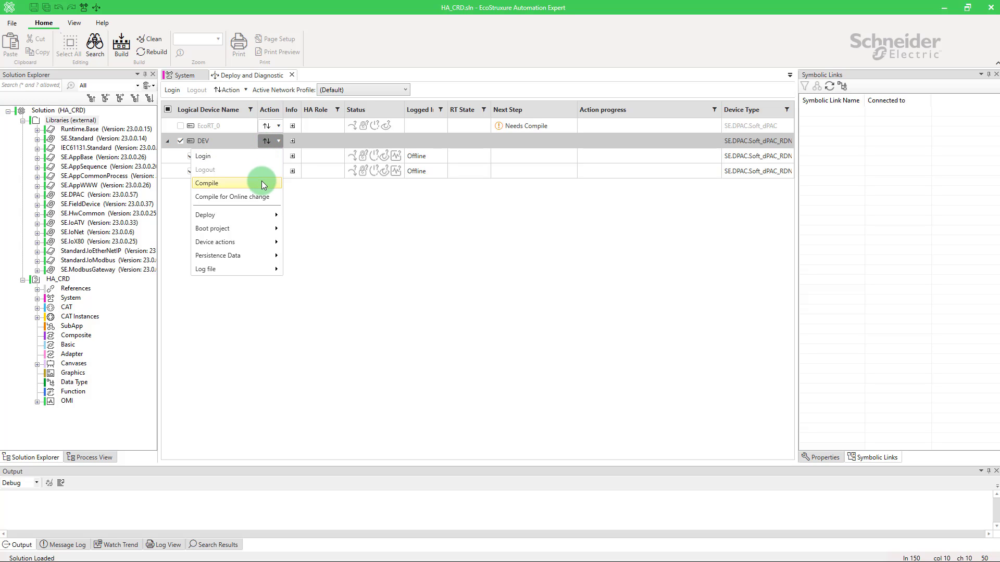
left_click(262, 182)
Step: Log in to DEV and deploy the project to both controllers, accepting the partial deployment
left_click(270, 143)
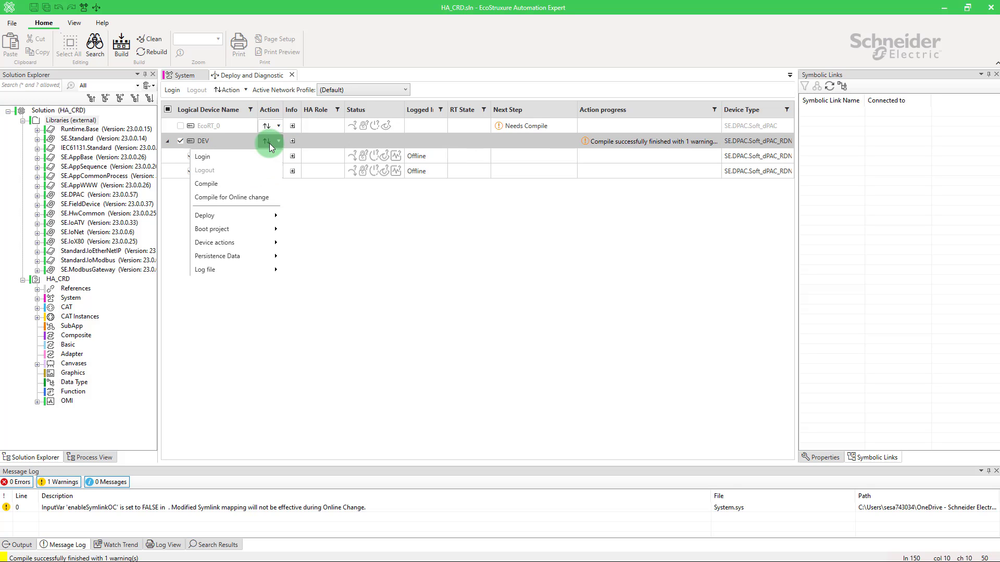
left_click(258, 159)
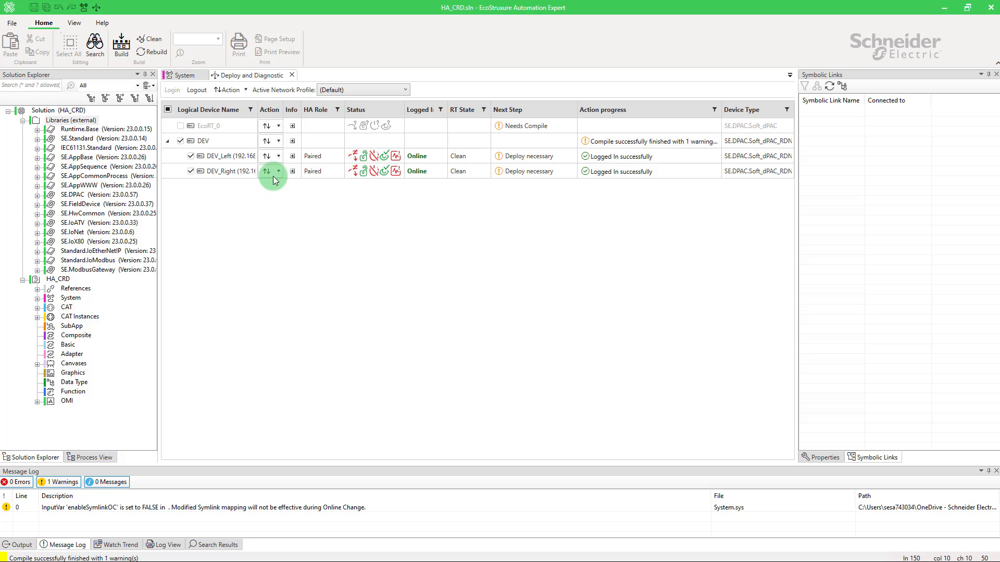
left_click(279, 142)
mouse_move(266, 220)
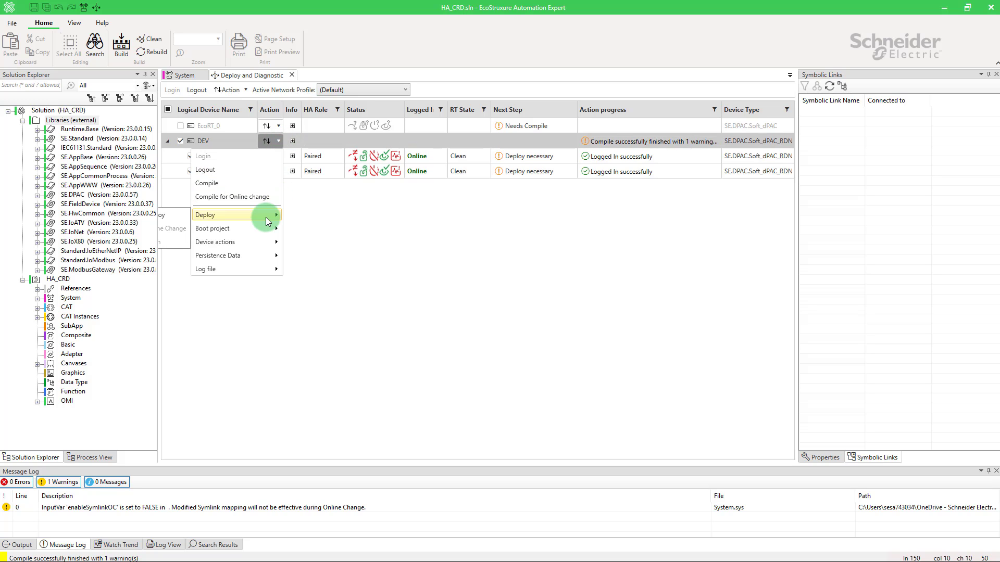
left_click(183, 212)
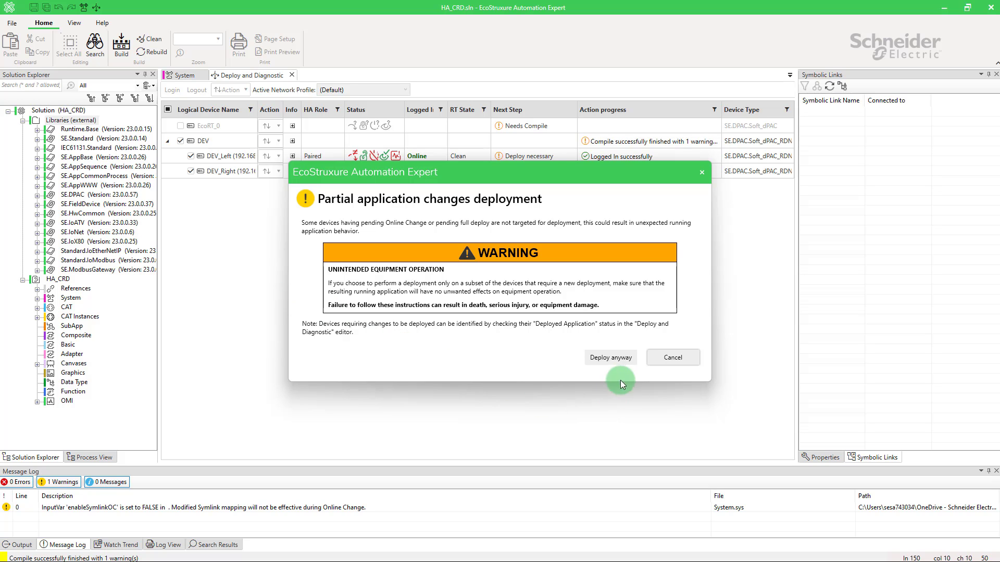
left_click(624, 361)
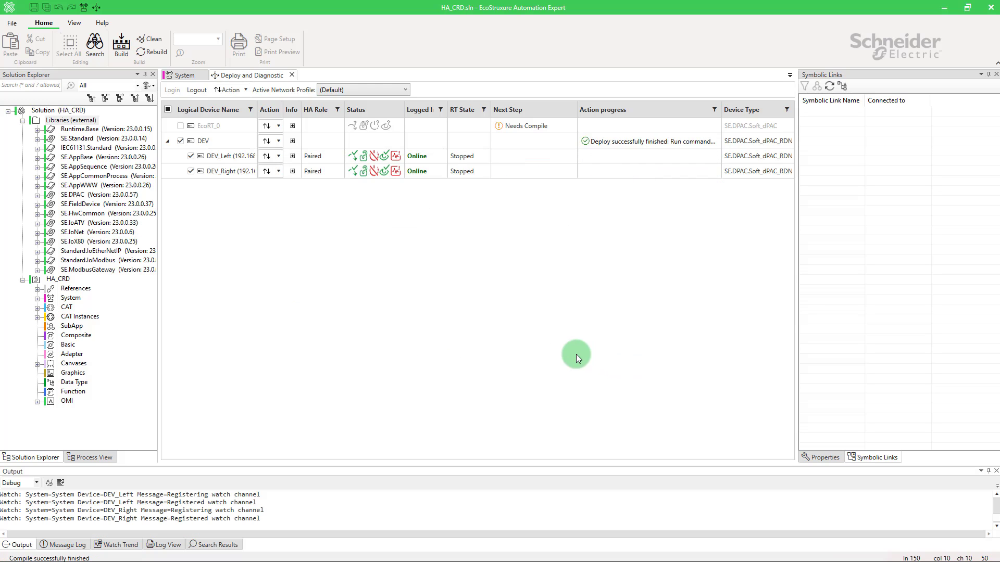
Step: Run the deployed application on the DEV controllers
left_click(278, 142)
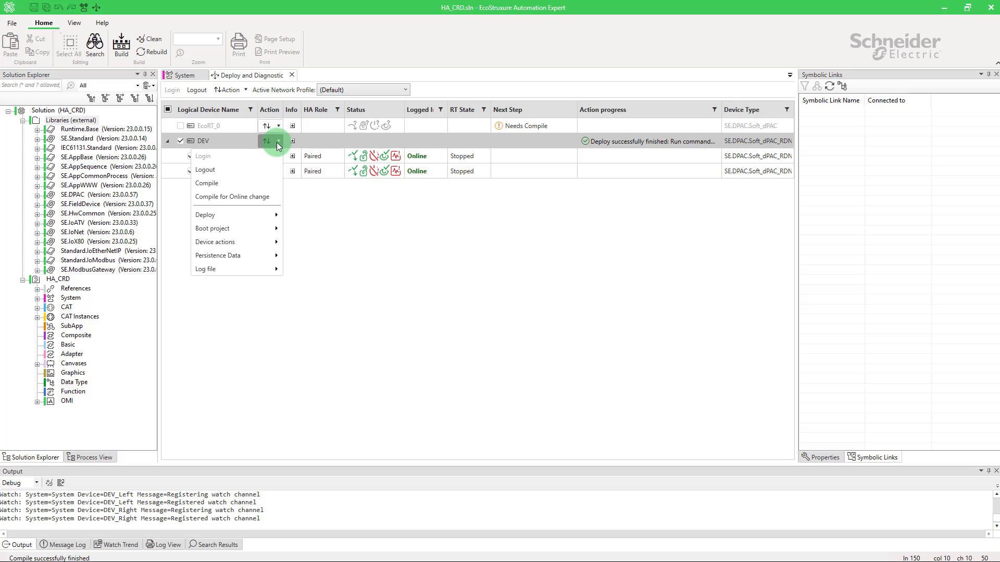
mouse_move(276, 242)
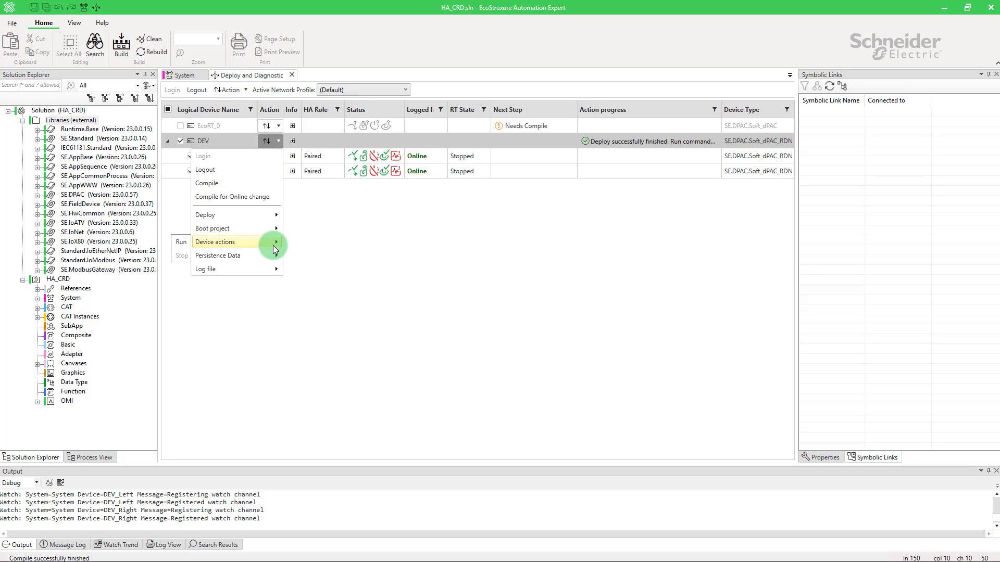
left_click(186, 243)
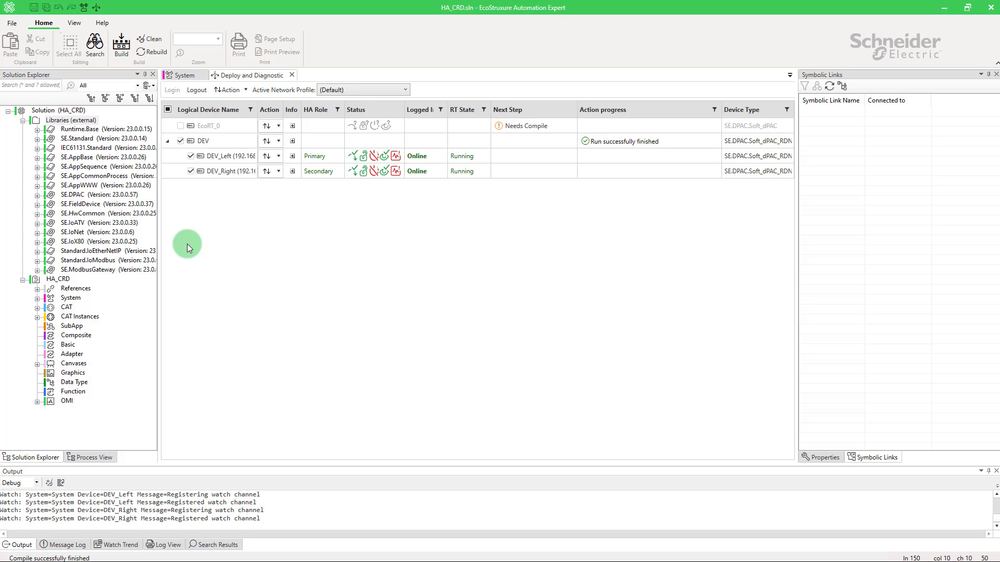
Step: Examine the CRD diagnostics of DEV_Left and DEV_Right
left_click(293, 156)
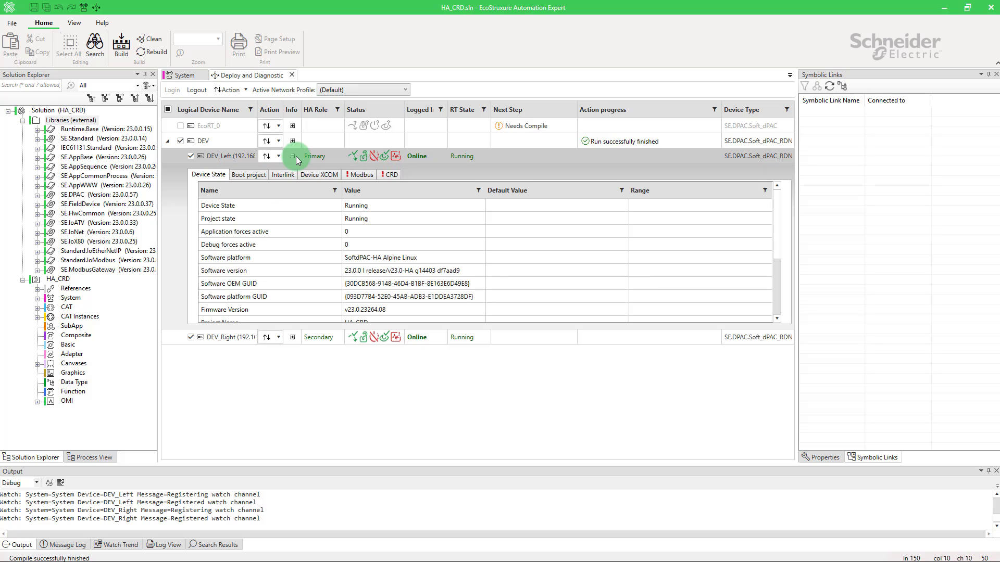
left_click(390, 175)
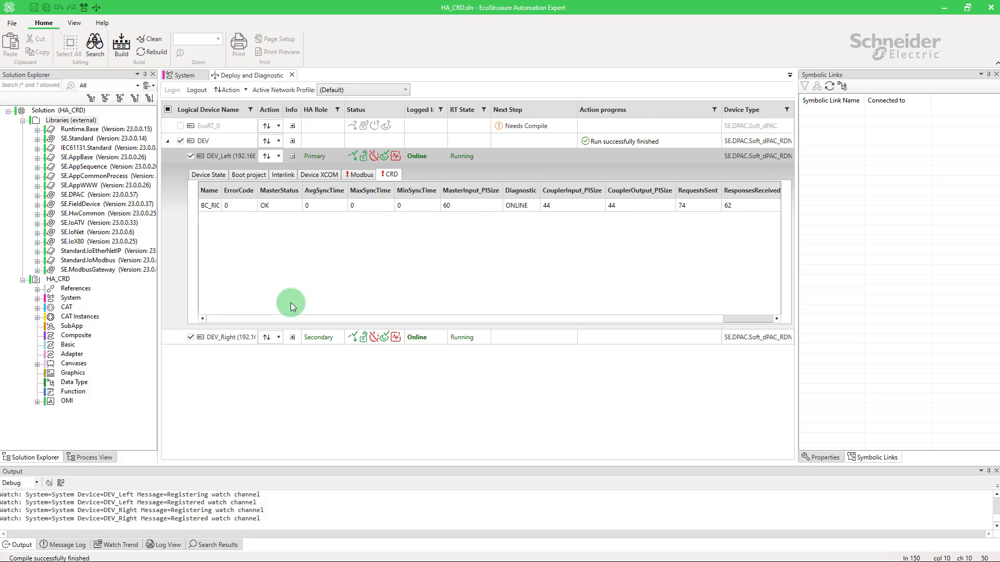
left_click(292, 339)
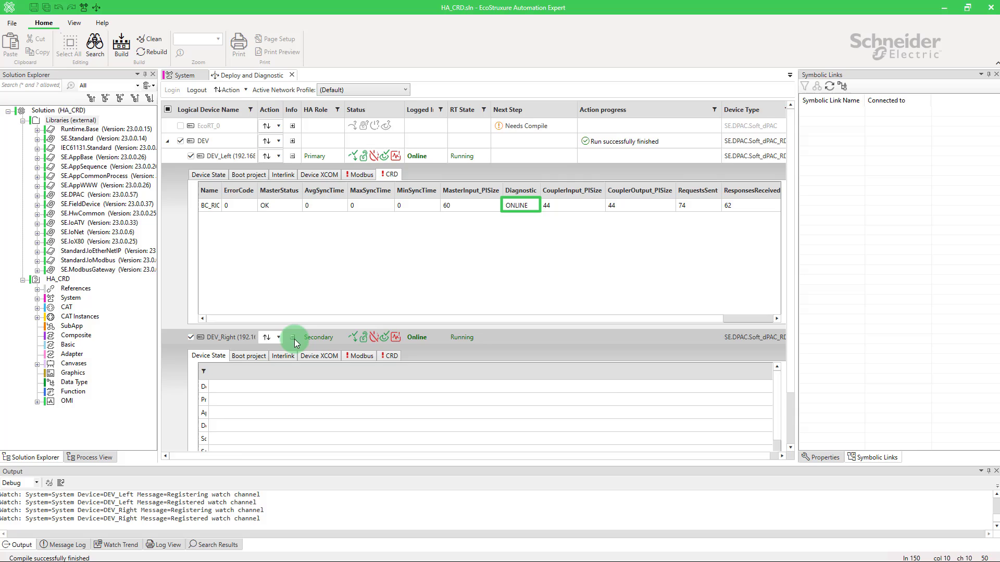
left_click(390, 356)
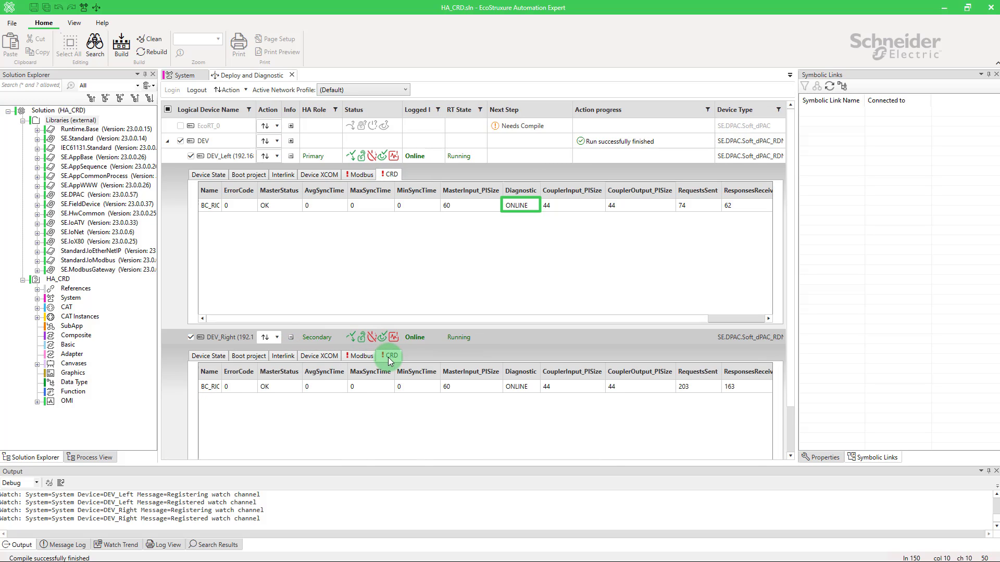